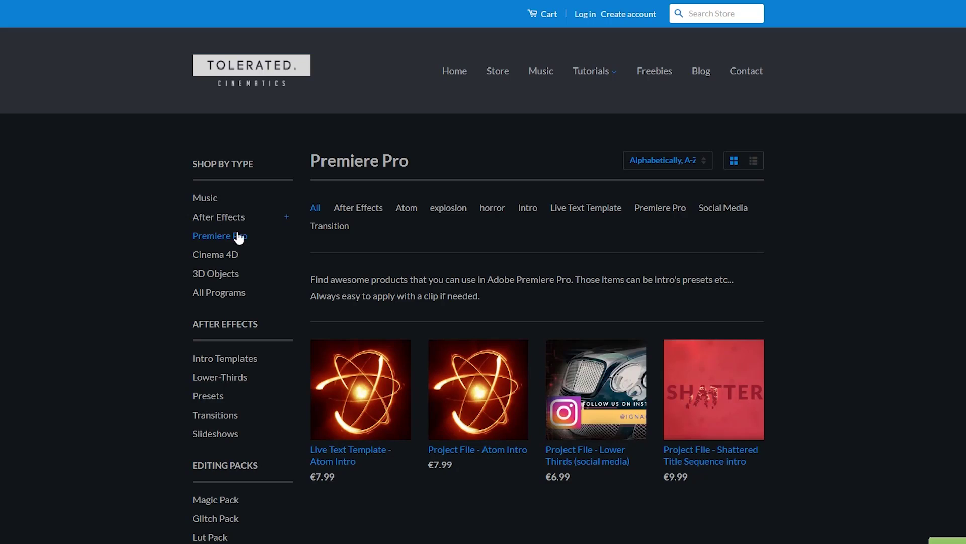
- Filter the store's Premiere Pro products by Live Text Template and read the Atom Intro product description
{"action": "left_click", "coordinate": [568, 218]}
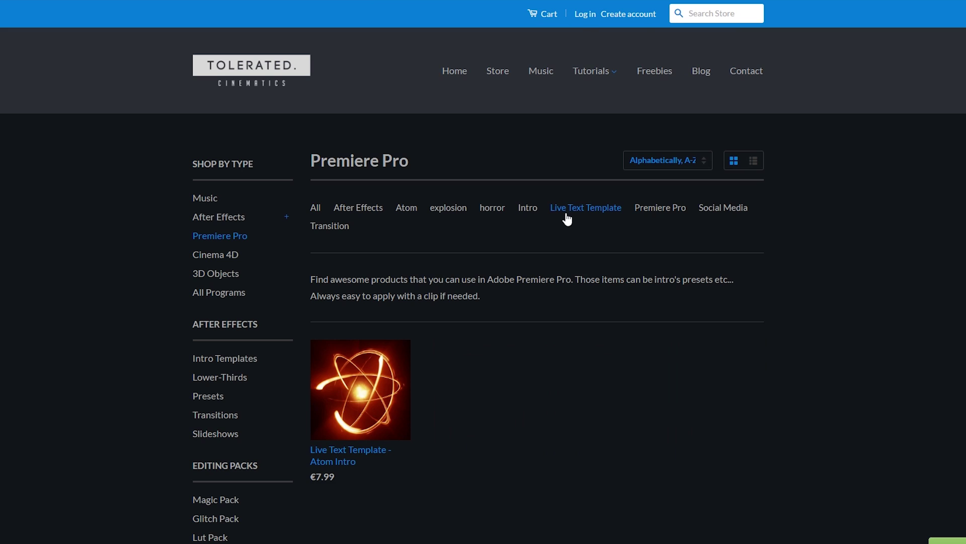
{"action": "left_click", "coordinate": [362, 412]}
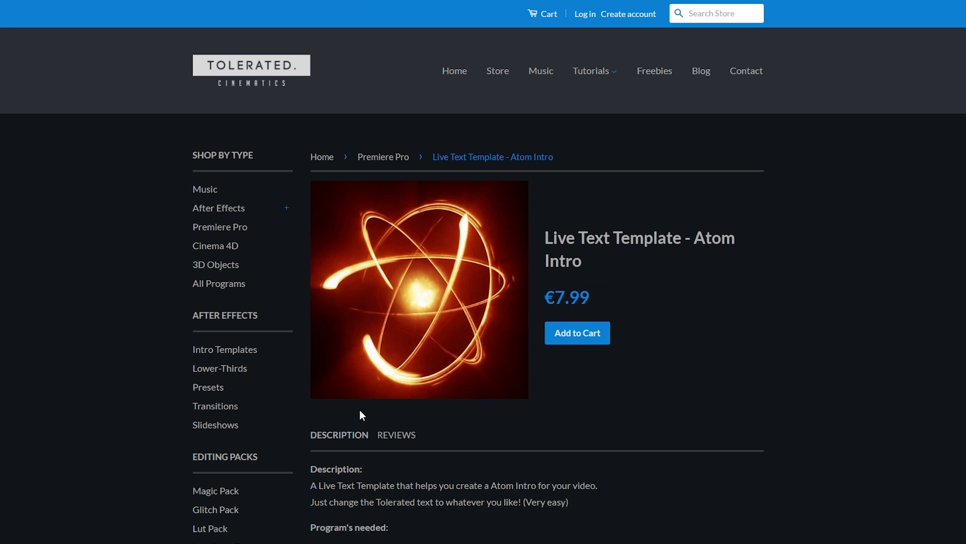
{"action": "scroll", "coordinate": [421, 405], "scroll_direction": "down", "scroll_amount": 7}
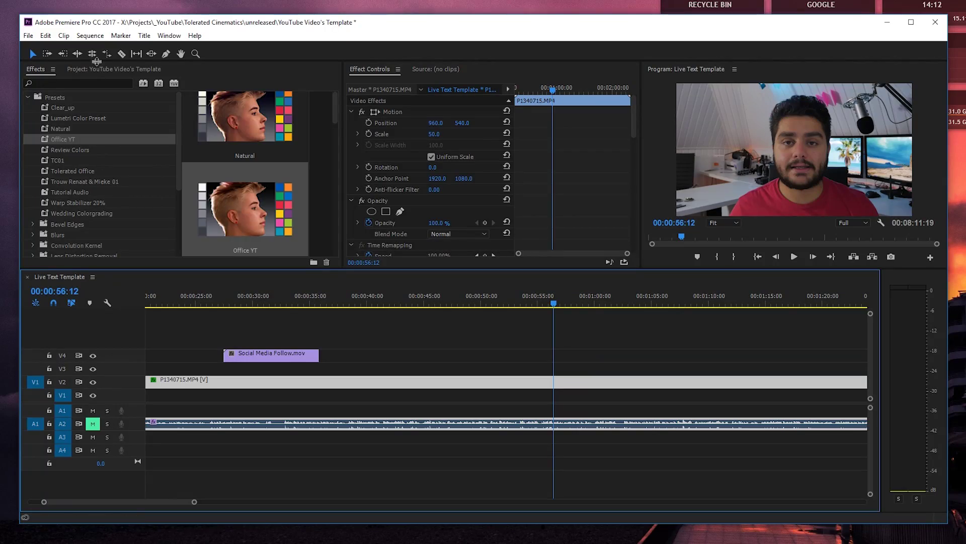
- Import the Facebook Lower-Thirds After Effects composition from the Social Media Lower-Thirds Pack folder into the project
{"action": "left_click", "coordinate": [98, 69]}
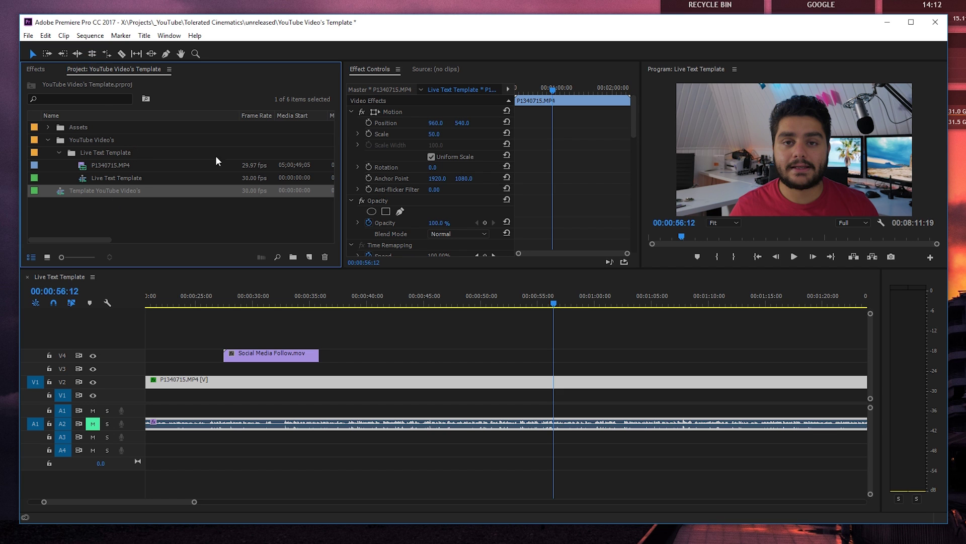
{"action": "left_click", "coordinate": [60, 152]}
{"action": "right_click", "coordinate": [105, 209]}
{"action": "left_click", "coordinate": [143, 280]}
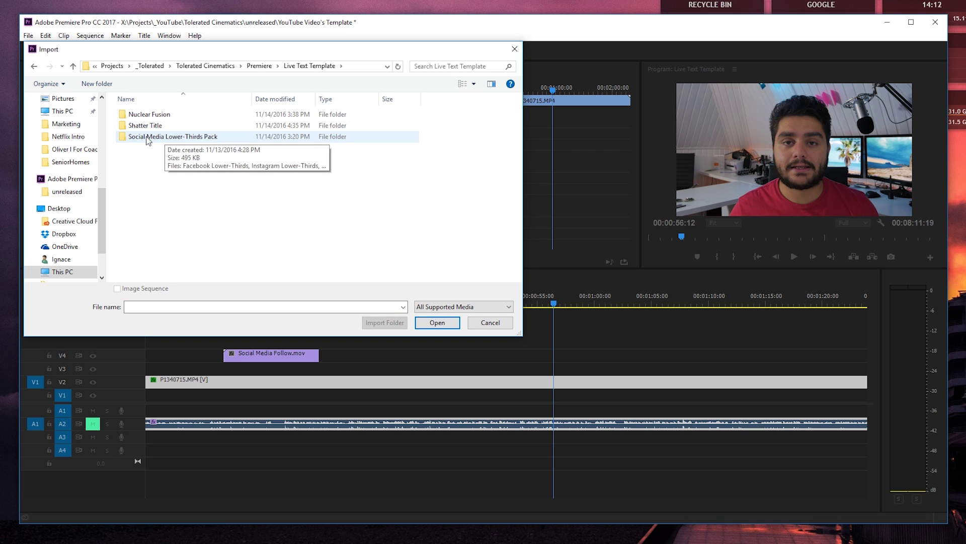
{"action": "double_click", "coordinate": [147, 137]}
{"action": "left_click", "coordinate": [174, 115]}
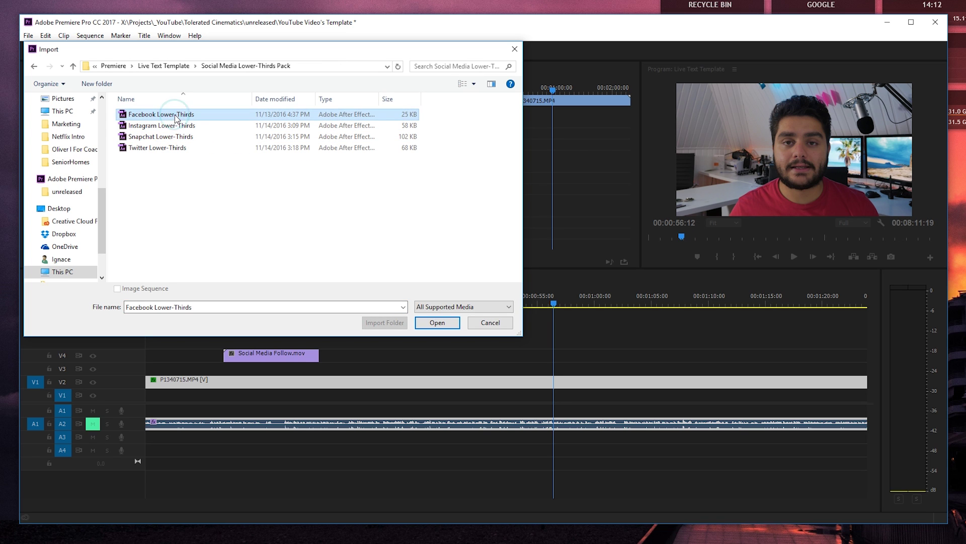
{"action": "left_click", "coordinate": [425, 324]}
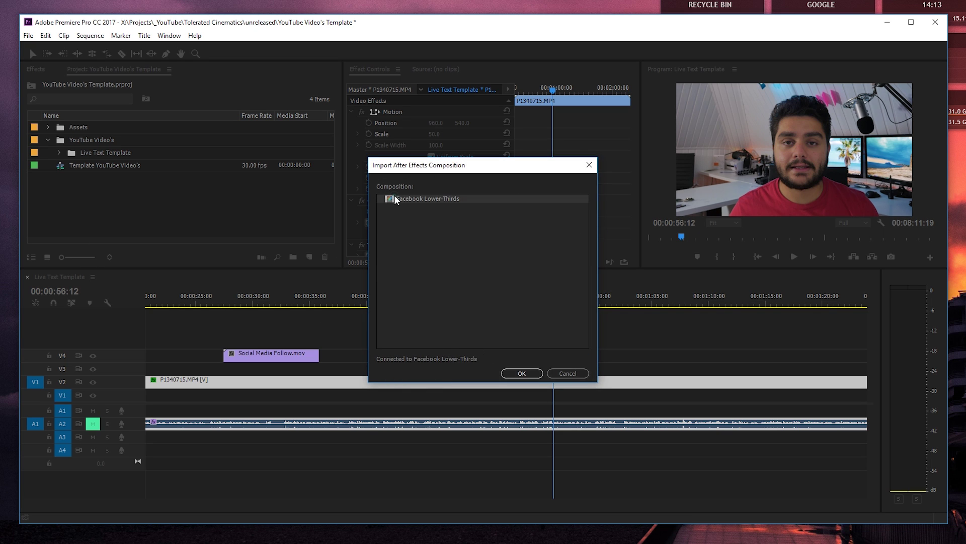
{"action": "left_click", "coordinate": [522, 373]}
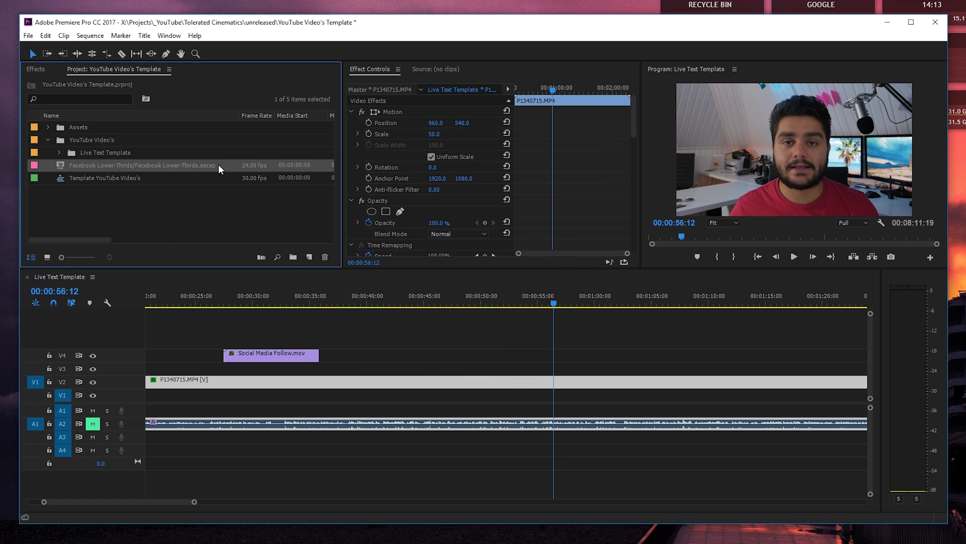
- Place the Facebook Lower-Thirds composition on track V3 at about 00:00:54 and check its animation at several frames
{"action": "left_click", "coordinate": [376, 69]}
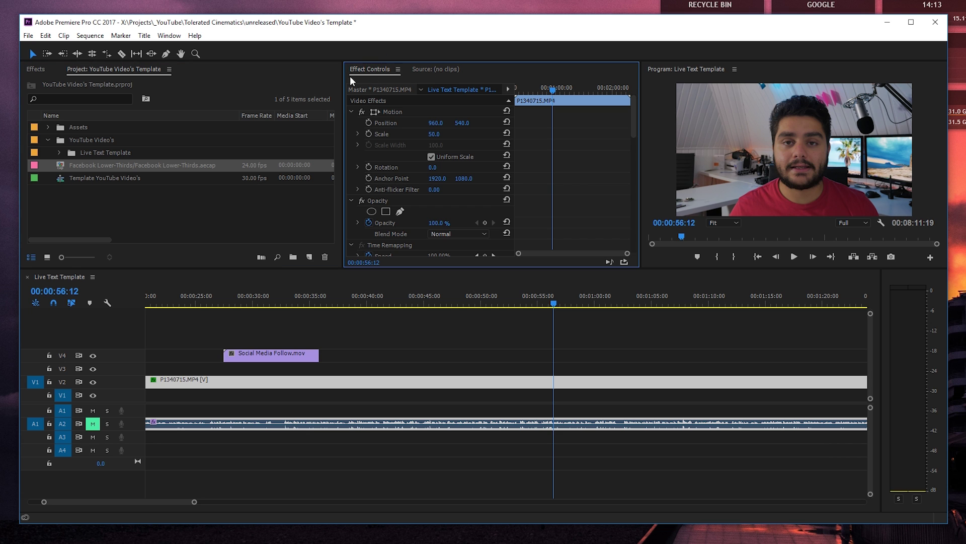
{"action": "scroll", "coordinate": [354, 156], "scroll_direction": "down", "scroll_amount": 1}
{"action": "scroll", "coordinate": [354, 156], "scroll_direction": "down", "scroll_amount": 3}
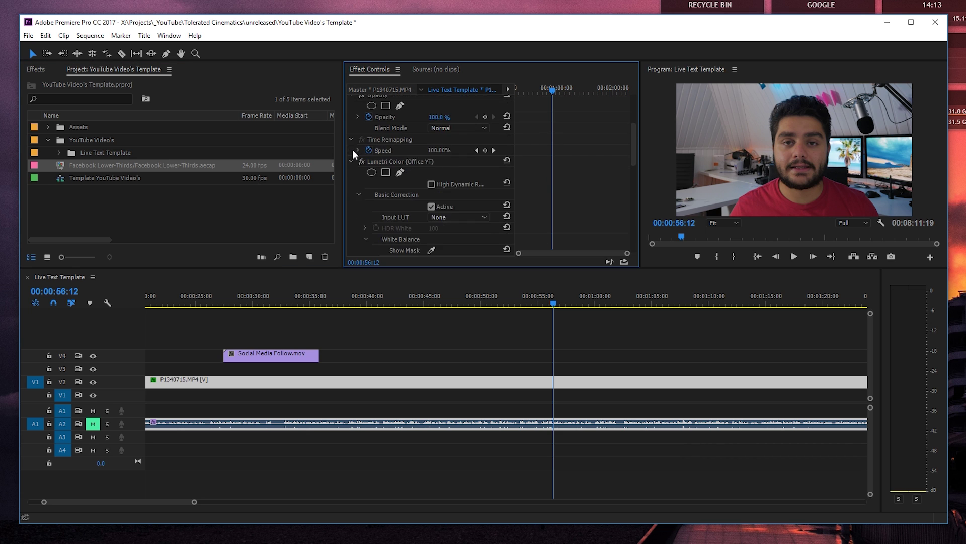
{"action": "left_click_drag", "start_coordinate": [63, 165], "coordinate": [529, 370]}
{"action": "double_click", "coordinate": [65, 168]}
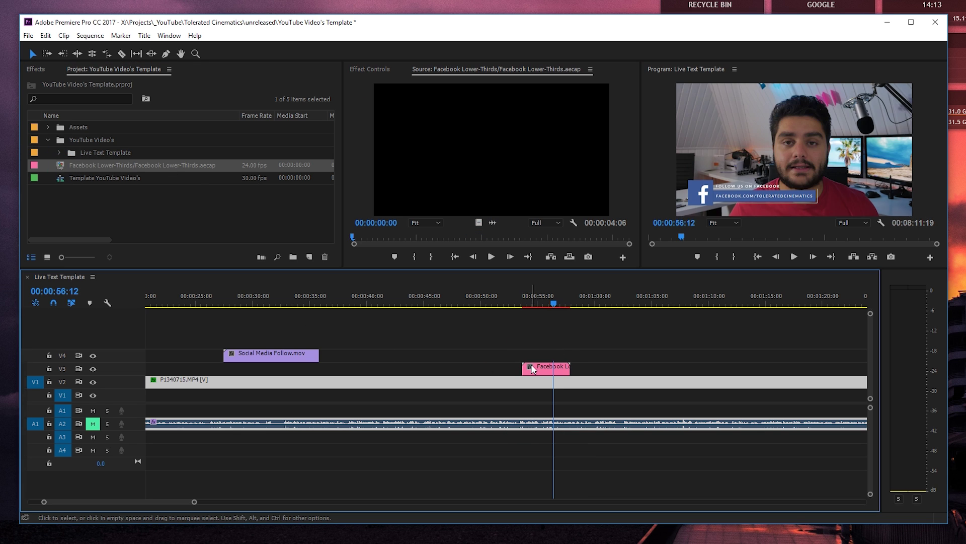
{"action": "left_click", "coordinate": [532, 302]}
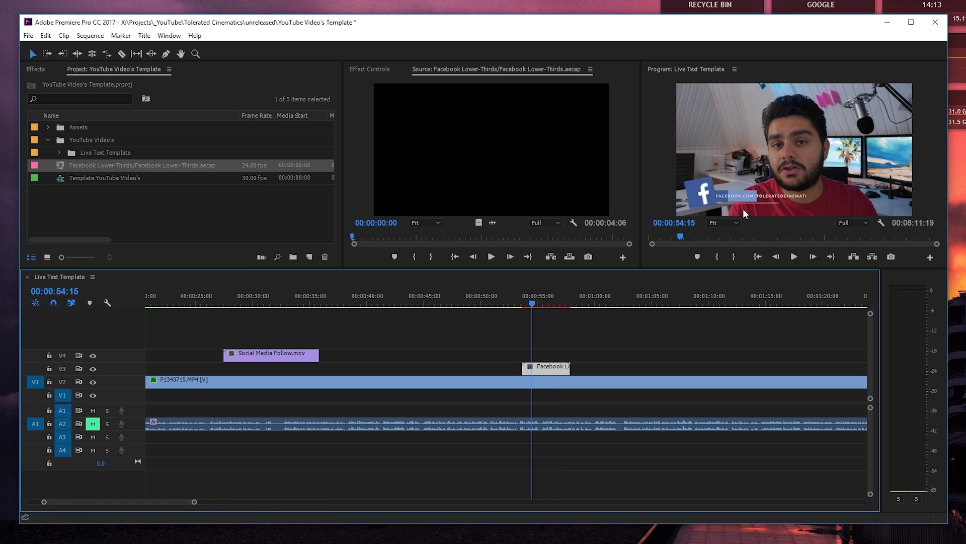
{"action": "left_click", "coordinate": [547, 302]}
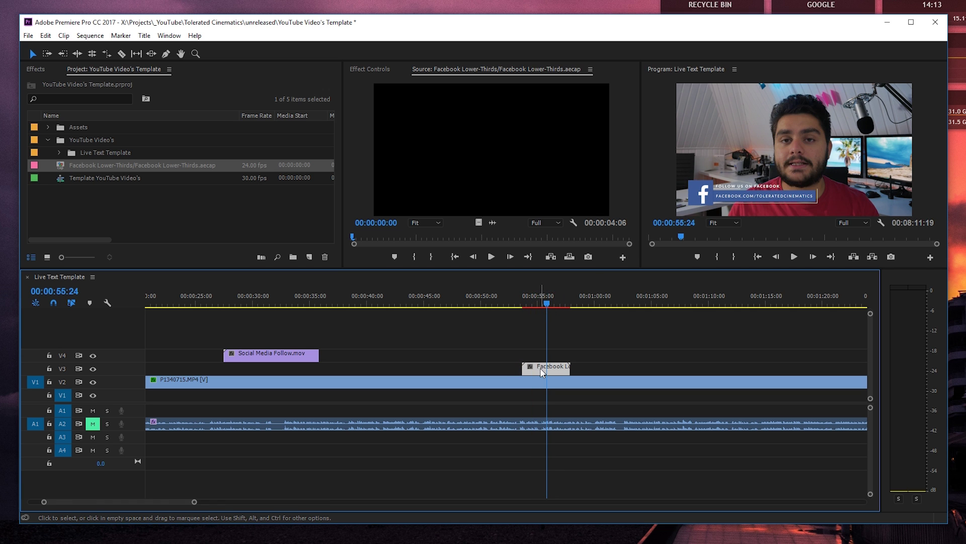
- Change the address line in the Facebook lower-third's master clip editable text to facebook.com/facebook
{"action": "left_click", "coordinate": [370, 68]}
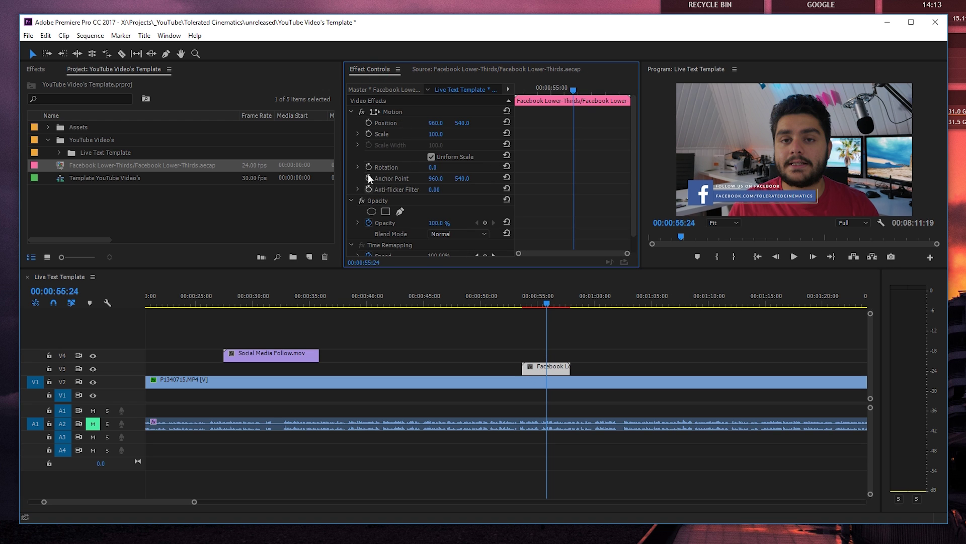
{"action": "left_click", "coordinate": [351, 112]}
{"action": "left_click", "coordinate": [351, 123]}
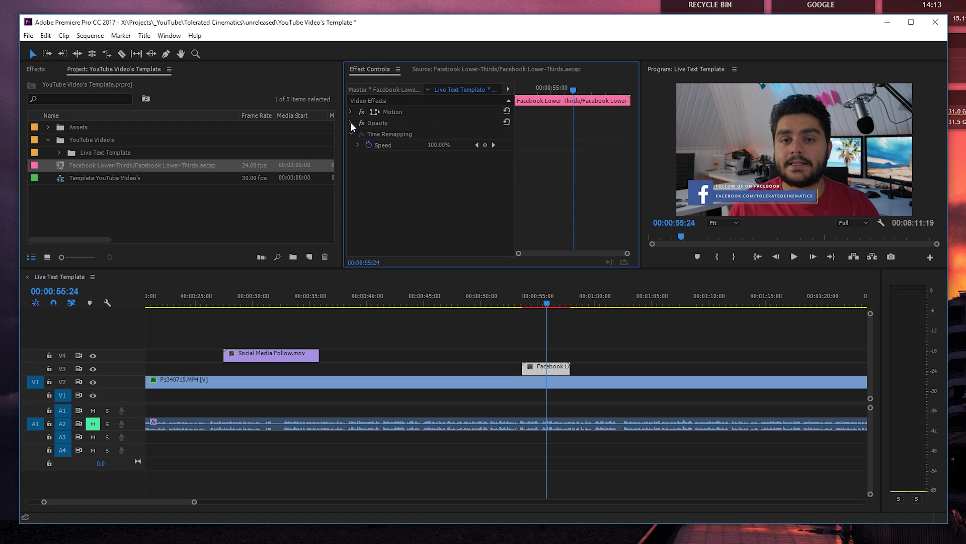
{"action": "left_click", "coordinate": [61, 167]}
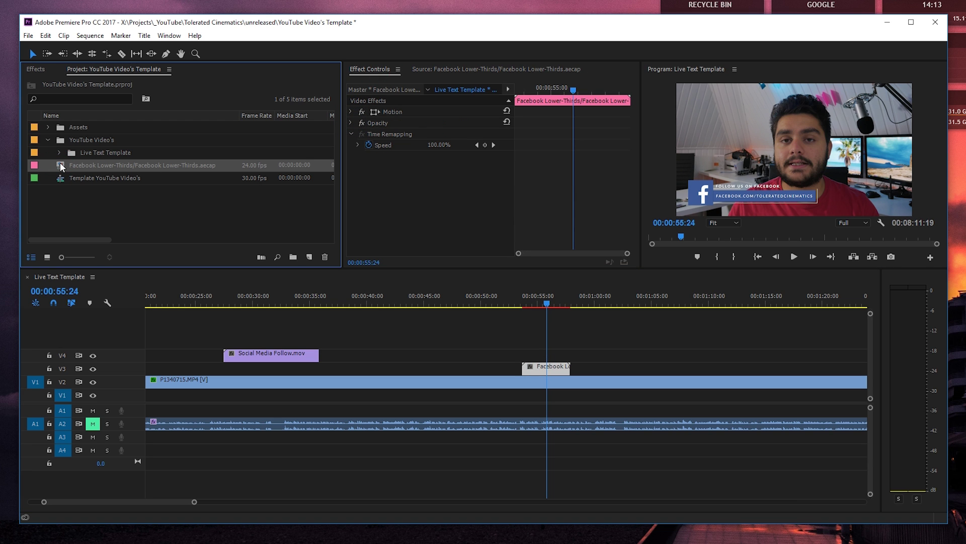
{"action": "double_click", "coordinate": [61, 167]}
{"action": "left_click", "coordinate": [369, 69]}
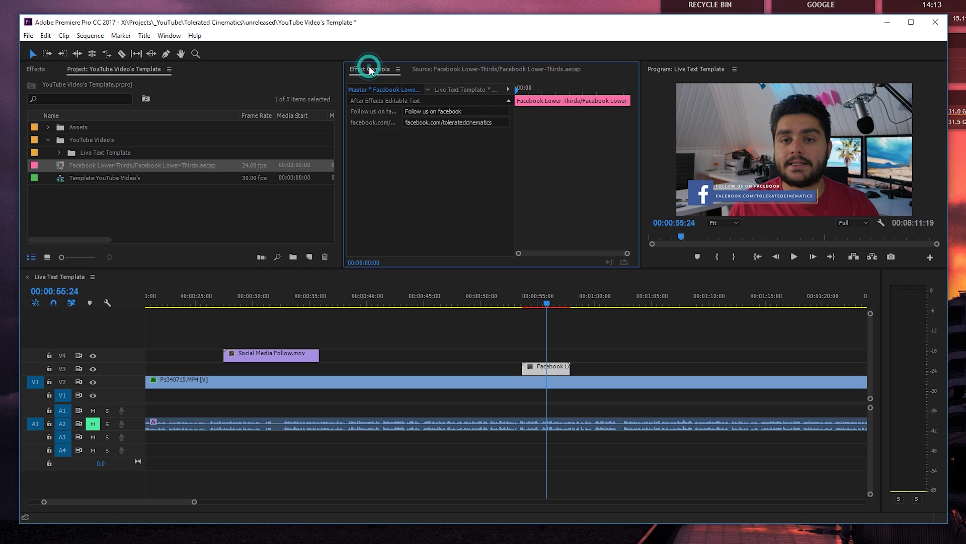
{"action": "left_click", "coordinate": [425, 111]}
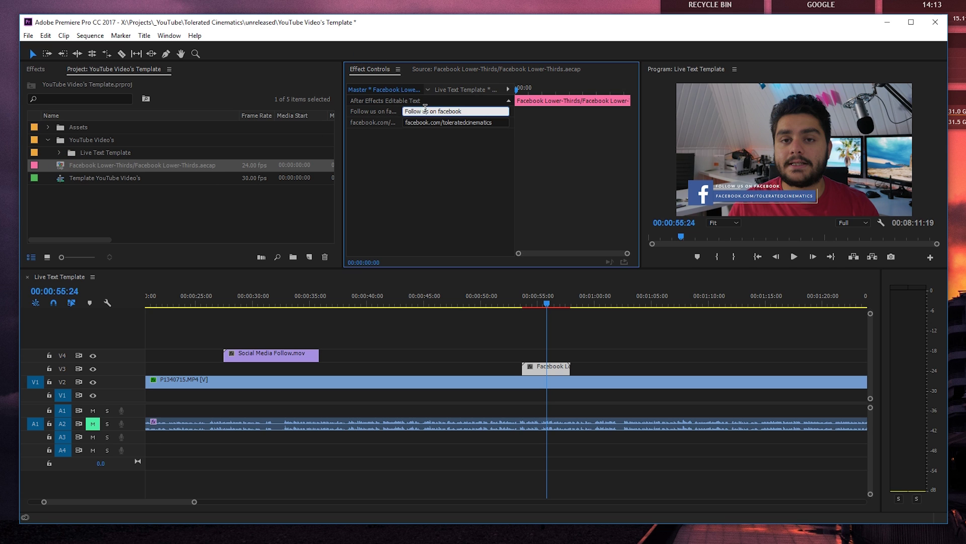
{"action": "left_click", "coordinate": [446, 124]}
{"action": "double_click", "coordinate": [446, 124]}
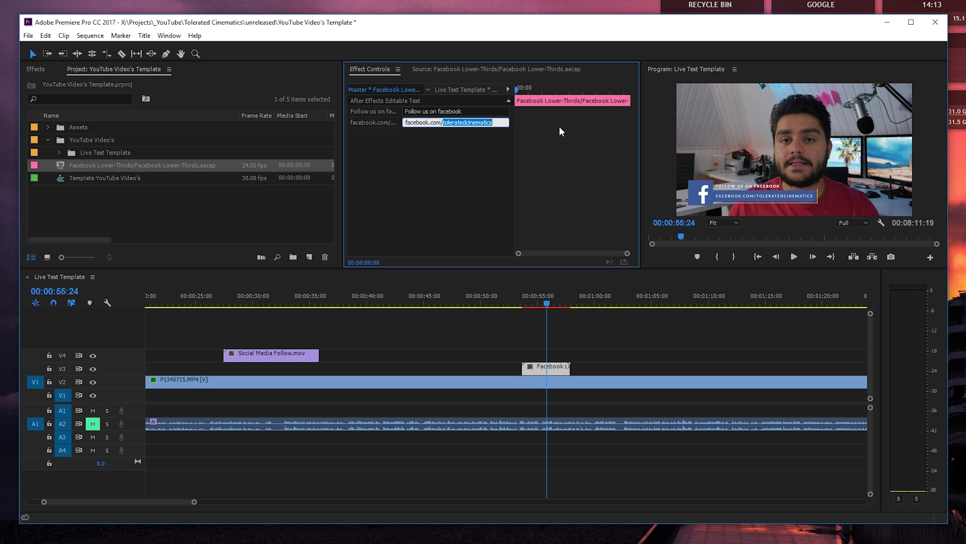
{"action": "type", "text": "facebook.com/facebook"}
{"action": "key", "text": "Return"}
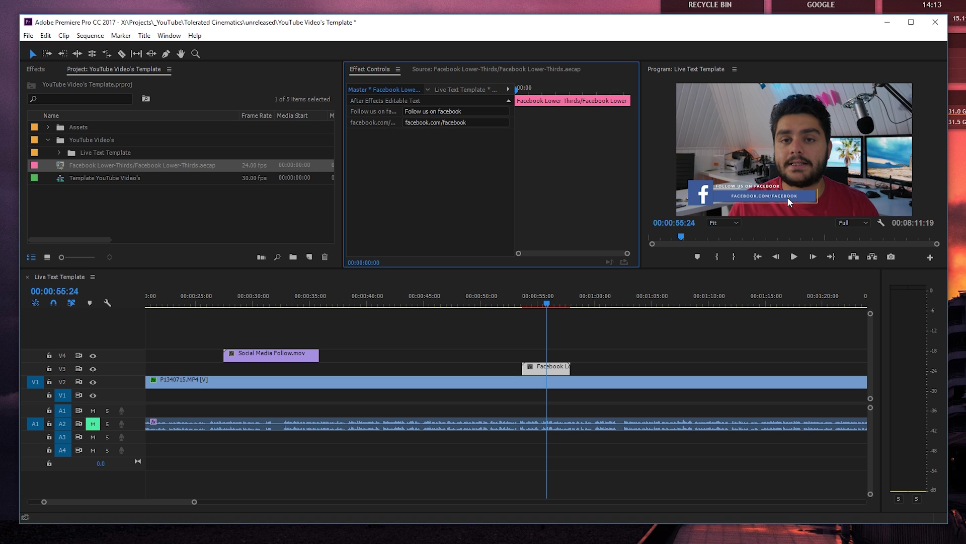
- Enlarge the program preview and play the sequence from the start of the Facebook lower-third
{"action": "left_click_drag", "start_coordinate": [642, 249], "coordinate": [594, 249]}
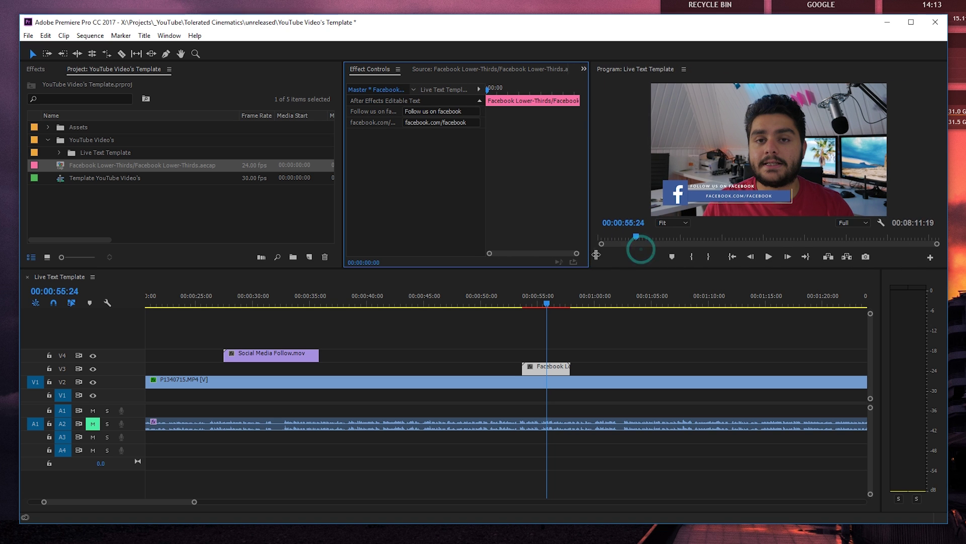
{"action": "left_click_drag", "start_coordinate": [636, 275], "coordinate": [636, 304]}
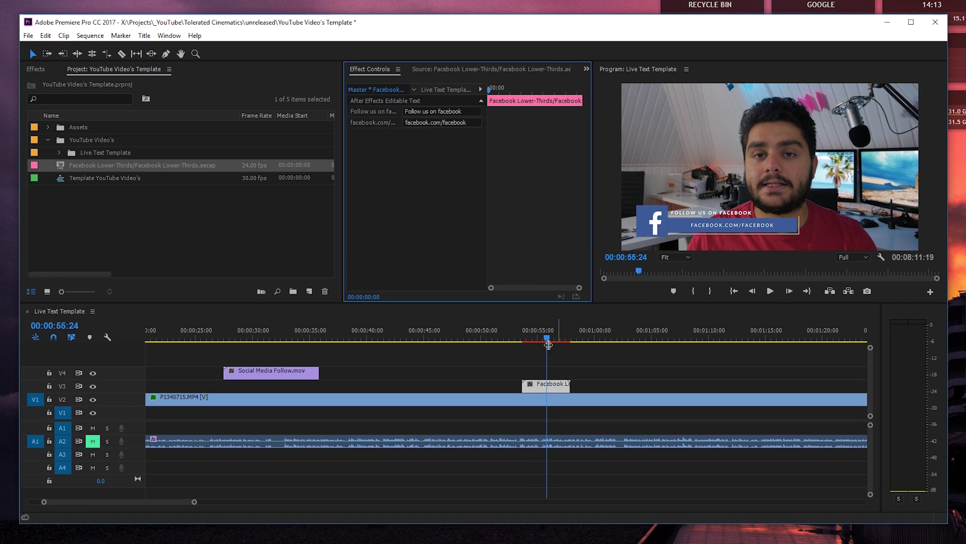
{"action": "left_click", "coordinate": [523, 337]}
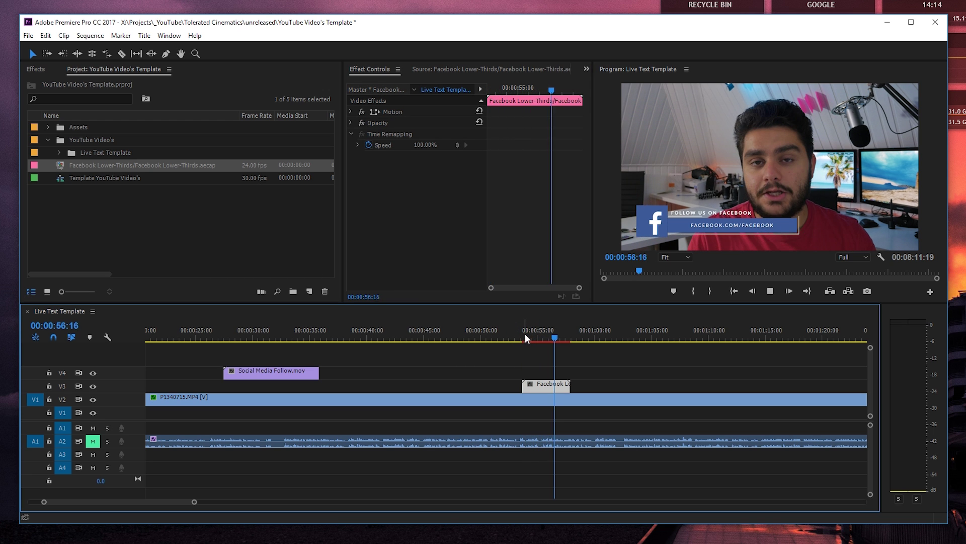
- Mark the range from 00:00:52:22 to 00:00:58:26 around the Facebook lower-third and render its effects for smooth playback
{"action": "left_click", "coordinate": [534, 330]}
{"action": "left_click_drag", "start_coordinate": [535, 331], "coordinate": [512, 331]}
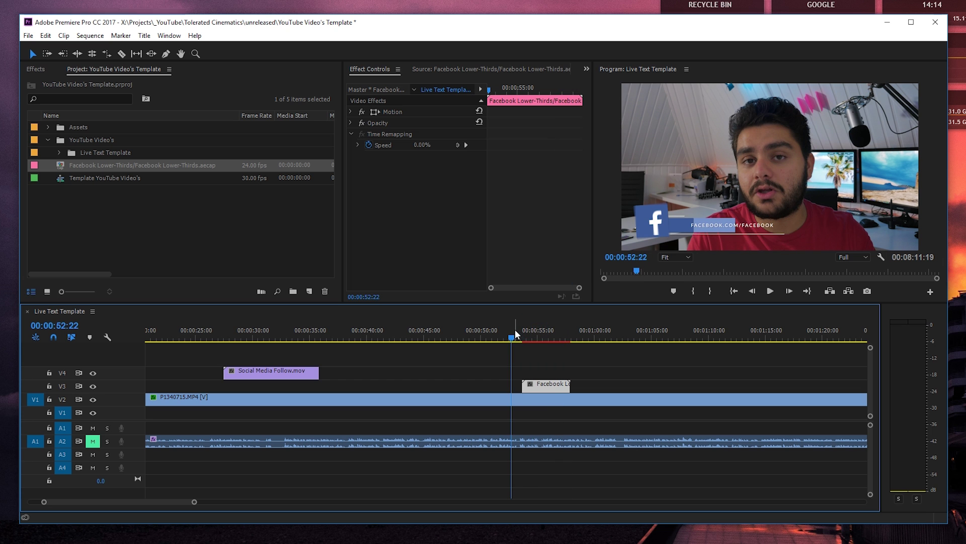
{"action": "key", "text": "i"}
{"action": "left_click", "coordinate": [581, 333]}
{"action": "key", "text": "o"}
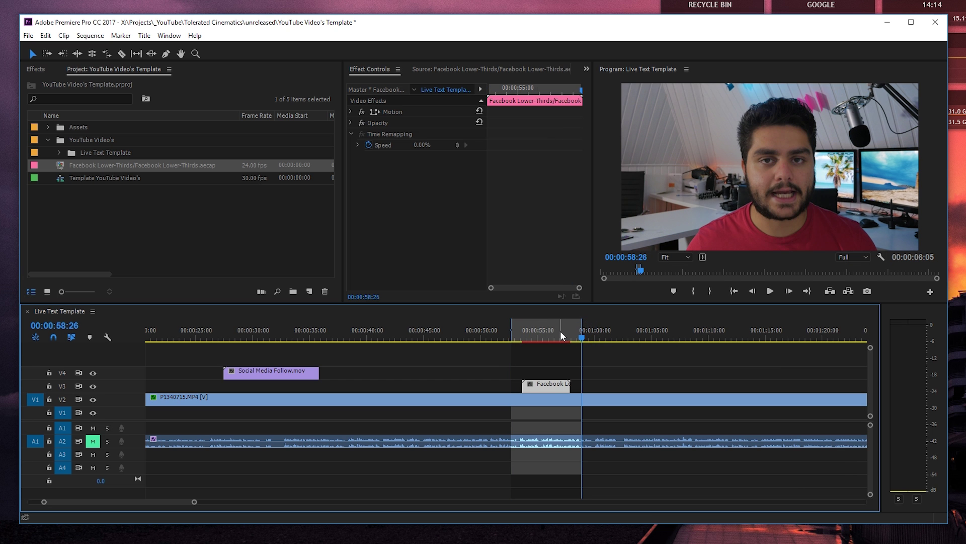
{"action": "left_click", "coordinate": [91, 36]}
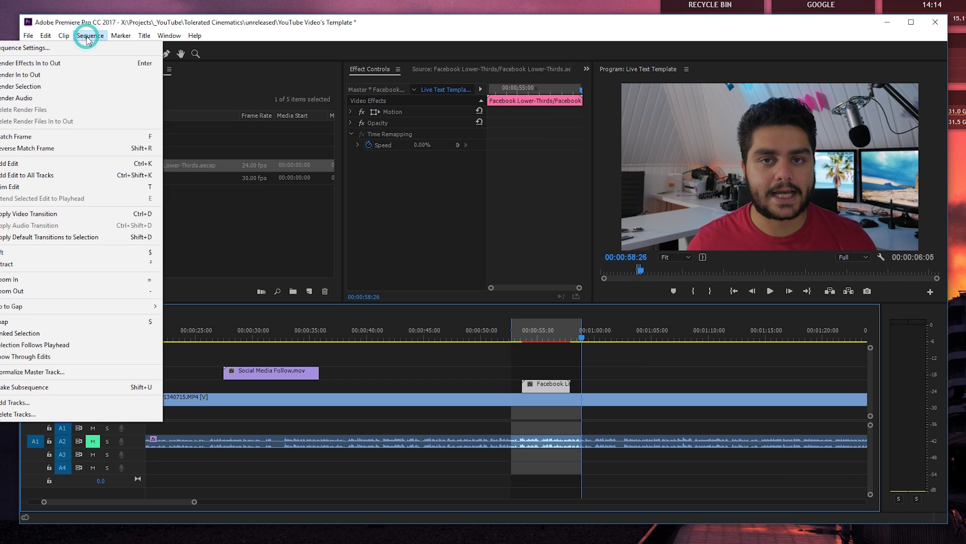
{"action": "left_click", "coordinate": [36, 67]}
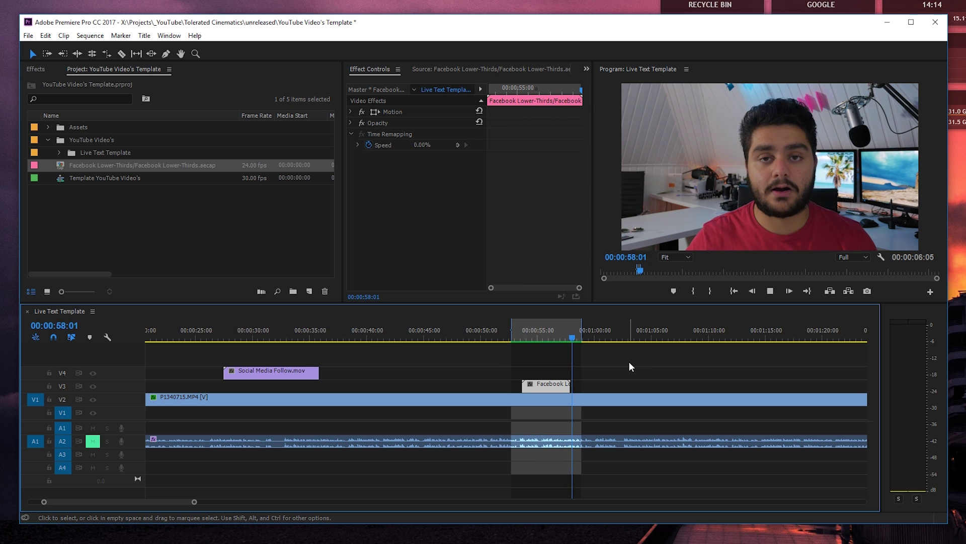
{"action": "left_click", "coordinate": [550, 333]}
- Import the 01 Title Sequence After Effects composition from the Shatter Title folder
{"action": "right_click", "coordinate": [92, 230]}
{"action": "left_click", "coordinate": [151, 288]}
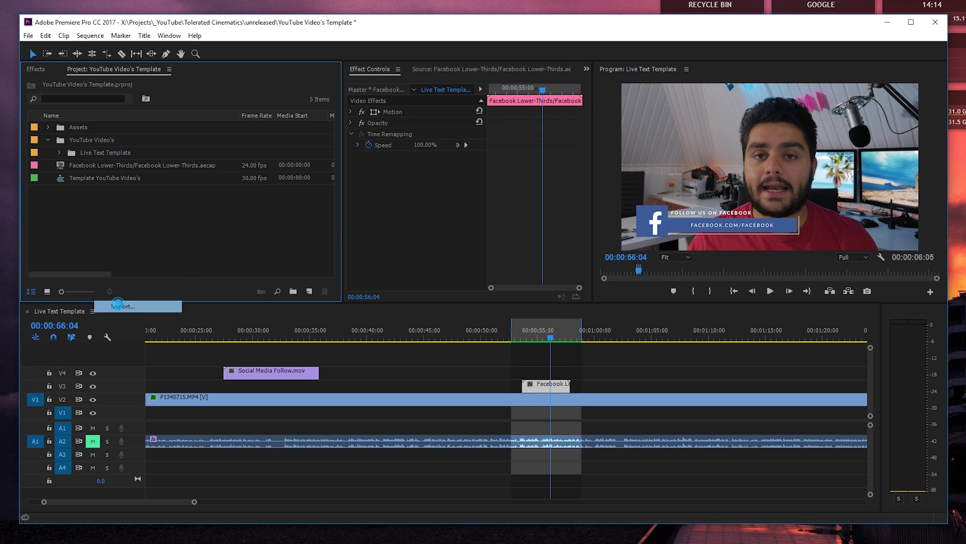
{"action": "left_click", "coordinate": [166, 66]}
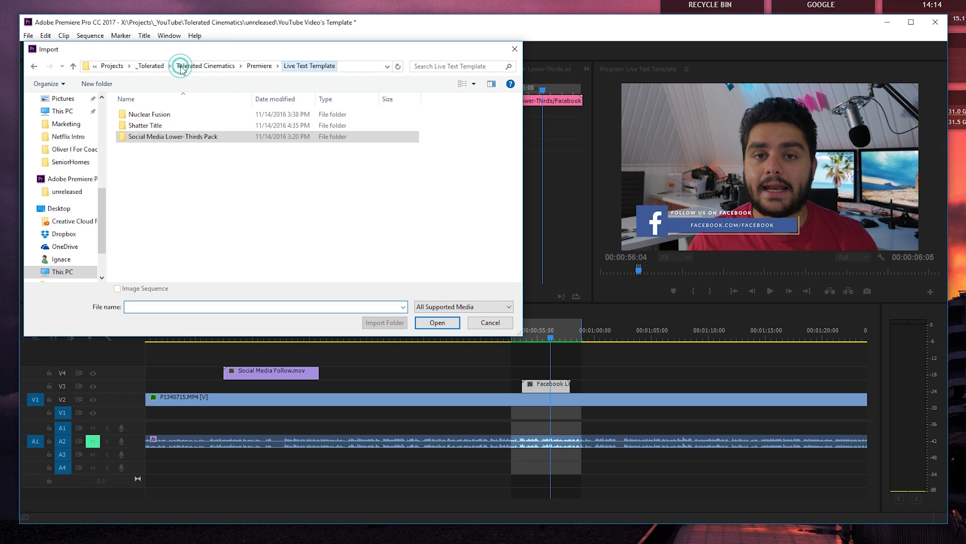
{"action": "double_click", "coordinate": [151, 125]}
{"action": "left_click", "coordinate": [170, 115]}
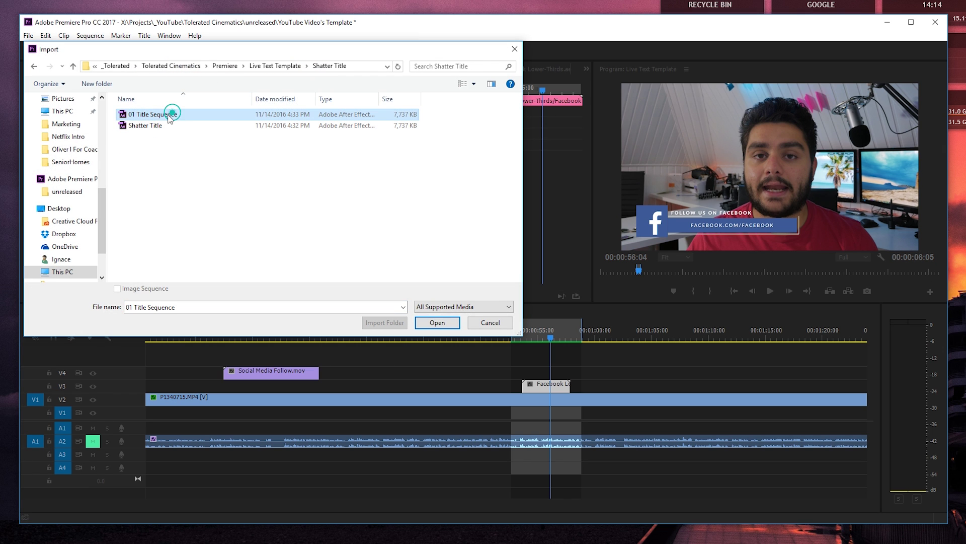
{"action": "left_click", "coordinate": [437, 323]}
{"action": "double_click", "coordinate": [438, 200]}
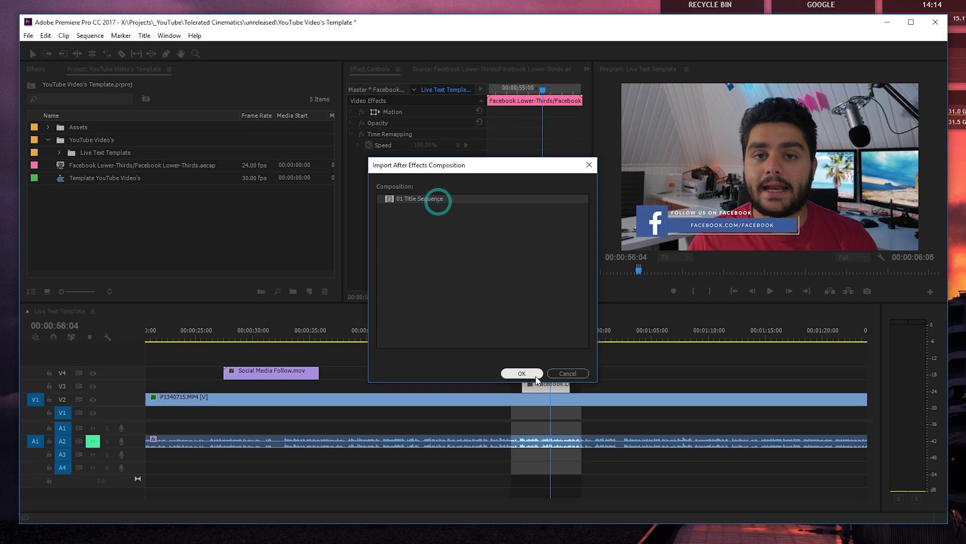
- Place the video of 01 Title Sequence on track V3, shortly after the Facebook lower-third
{"action": "double_click", "coordinate": [73, 180]}
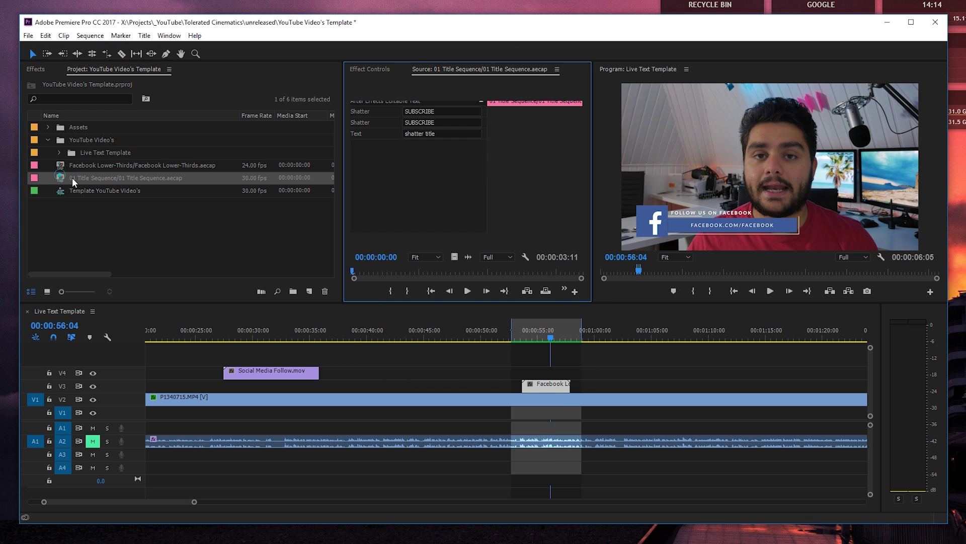
{"action": "left_click_drag", "start_coordinate": [455, 257], "coordinate": [604, 385]}
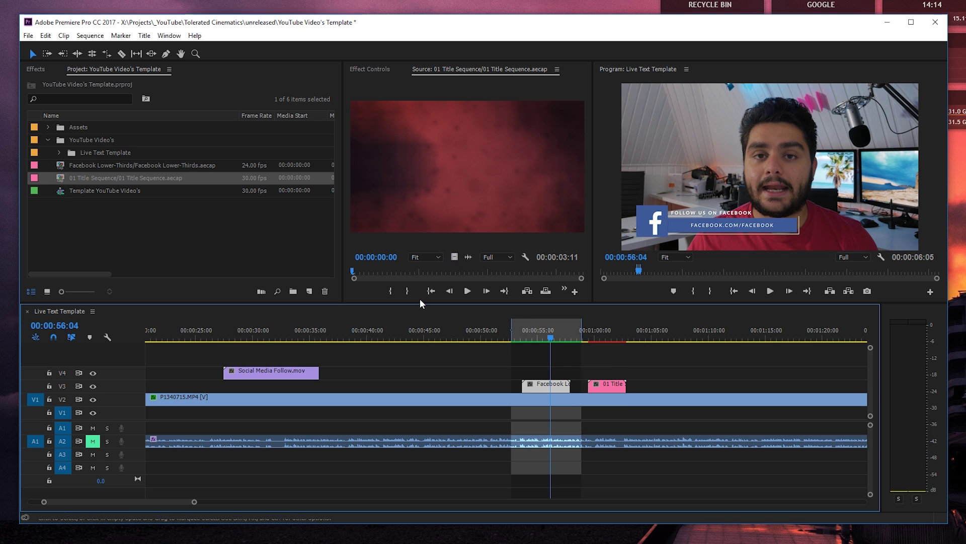
- Preview the 01 Title Sequence clip at 00:01:00:16 and set its editable Text value to "SUBSCRIBE NOW"
{"action": "left_click", "coordinate": [373, 69]}
{"action": "double_click", "coordinate": [61, 178]}
{"action": "left_click", "coordinate": [371, 69]}
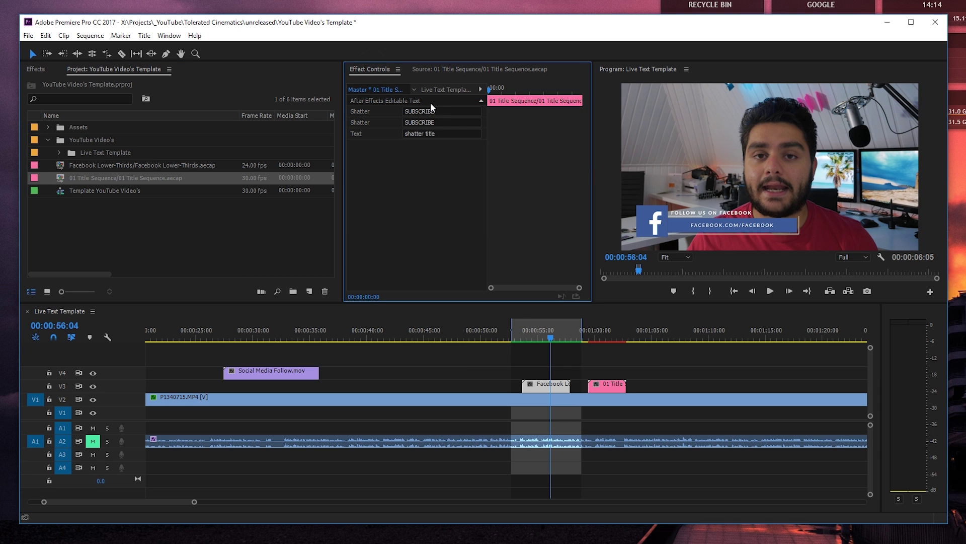
{"action": "left_click", "coordinate": [444, 133]}
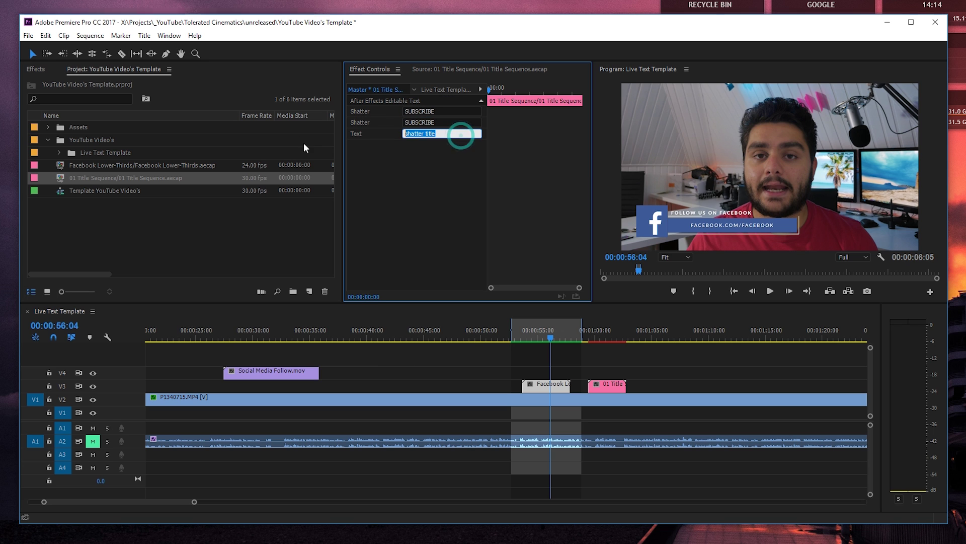
{"action": "left_click", "coordinate": [600, 339]}
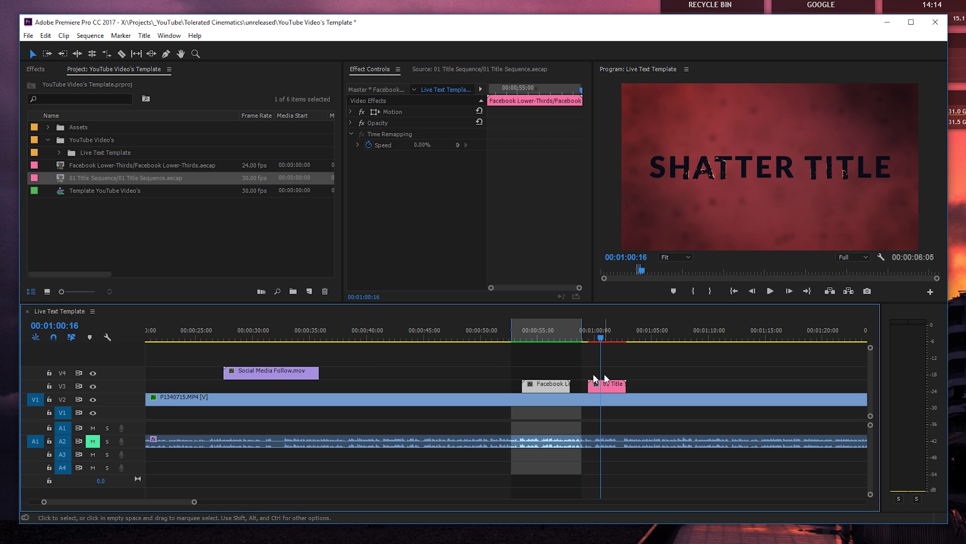
{"action": "left_click", "coordinate": [420, 70]}
{"action": "left_click", "coordinate": [375, 68]}
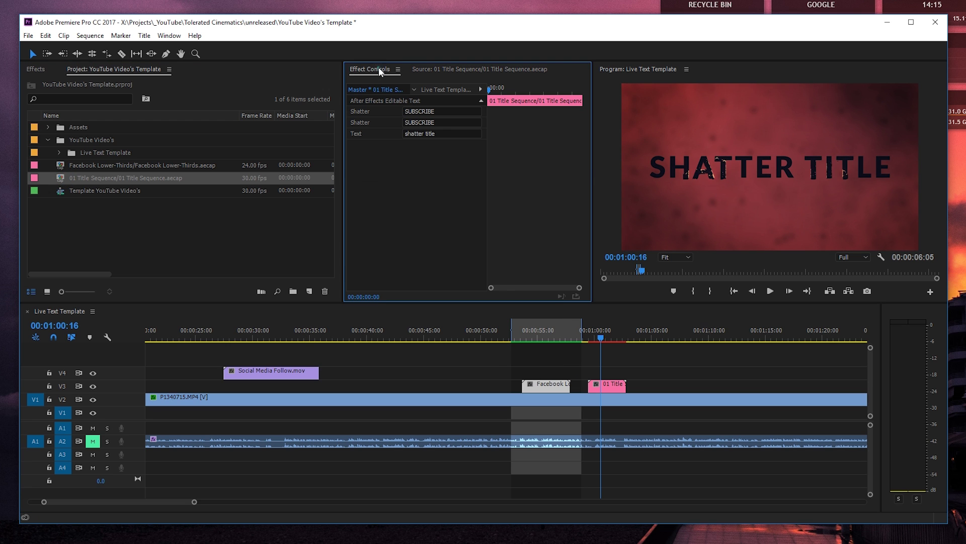
{"action": "left_click", "coordinate": [443, 134]}
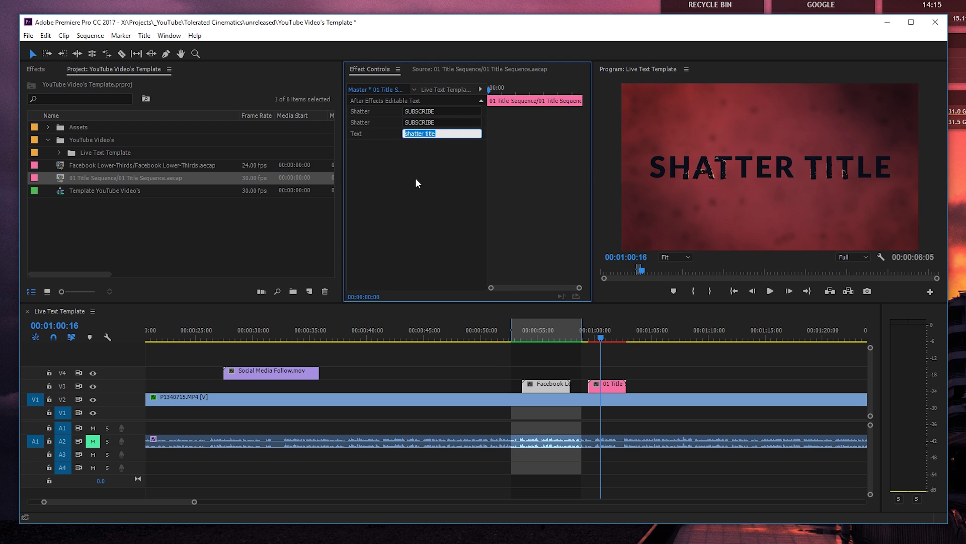
{"action": "type", "text": "SUB"}
{"action": "left_click", "coordinate": [399, 200]}
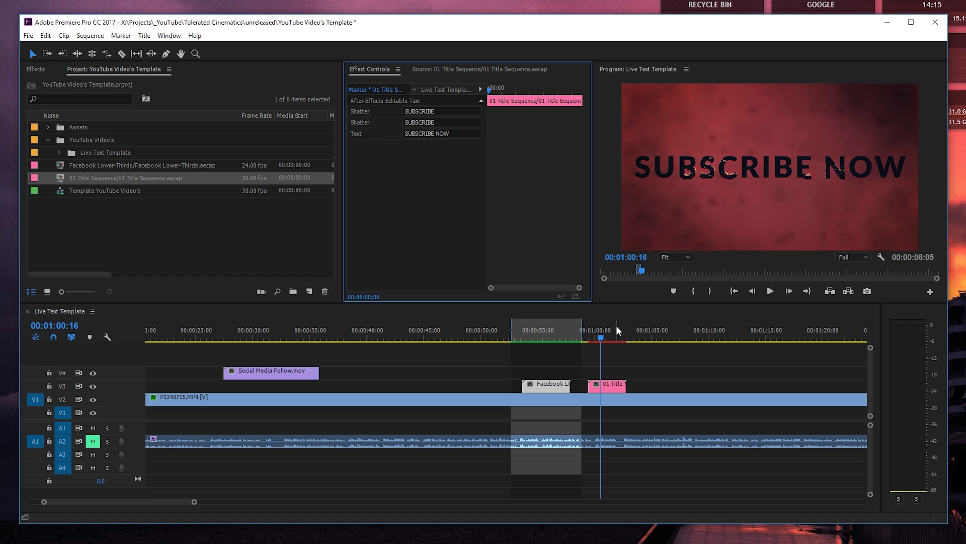
- Mark the in-to-out range around the 01 Title Sequence clip and preview its updated title at 00:01:00:09
{"action": "left_click", "coordinate": [606, 338]}
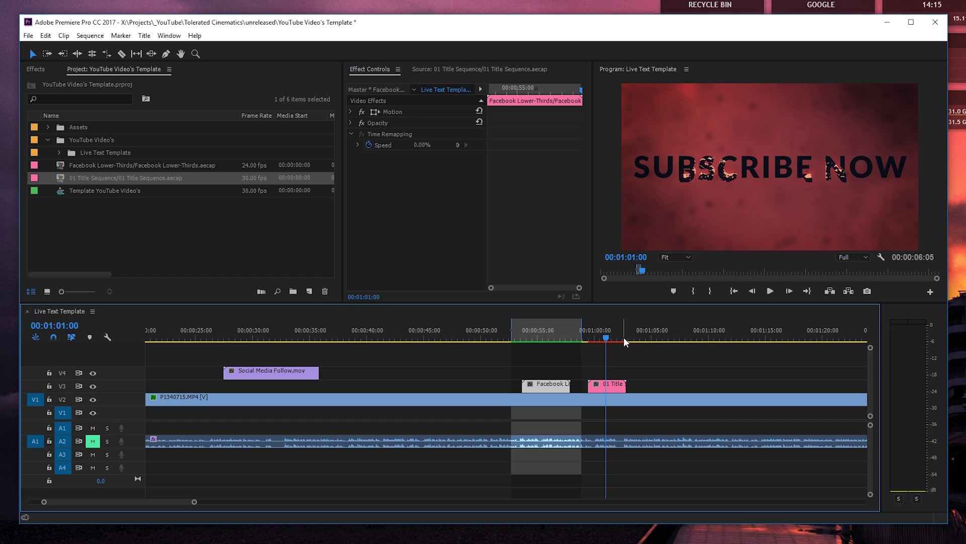
{"action": "left_click", "coordinate": [586, 338]}
{"action": "left_click_drag", "start_coordinate": [586, 337], "coordinate": [613, 335]}
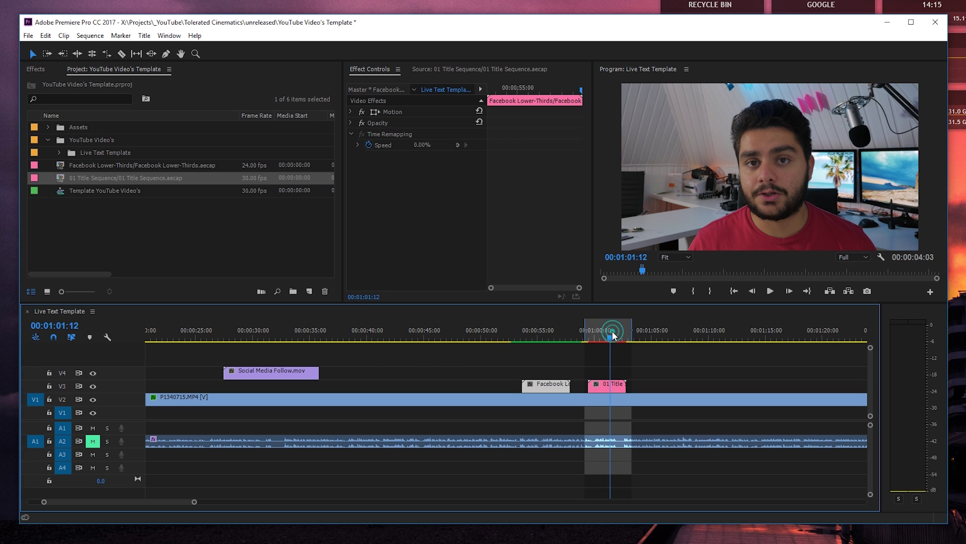
{"action": "left_click", "coordinate": [607, 385]}
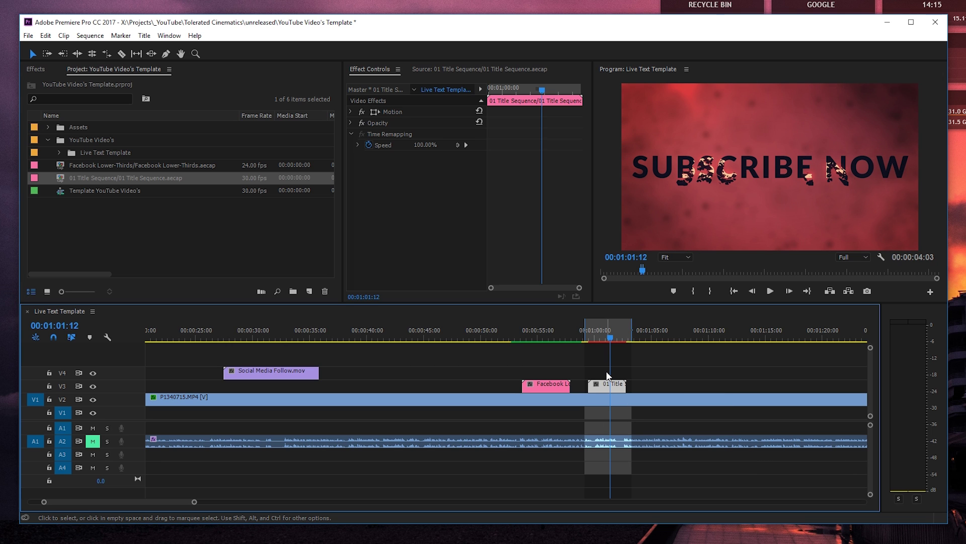
{"action": "left_click", "coordinate": [599, 336]}
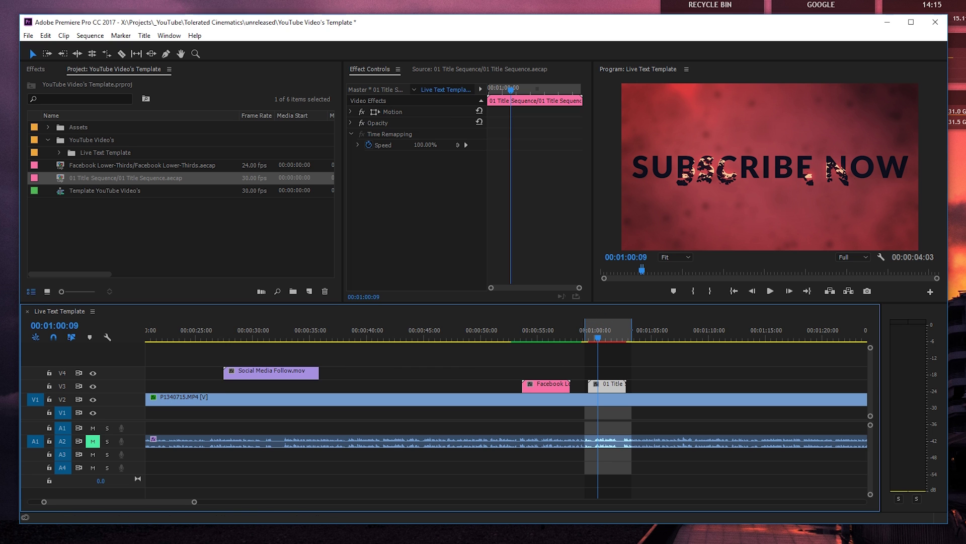
- Switch to After Effects and create a 1920 x 1080, 24 fps, 5-second composition named "Live Text Template - Intro"
{"action": "key", "text": "alt+Tab"}
{"action": "left_click", "coordinate": [86, 38]}
{"action": "left_click", "coordinate": [88, 46]}
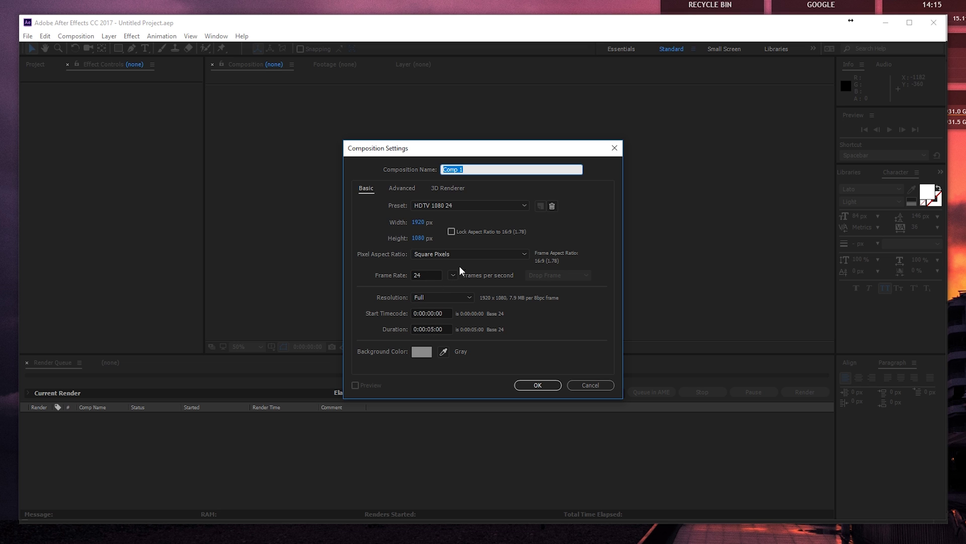
{"action": "type", "text": "Live Text Template - Intro"}
{"action": "key", "text": "Return"}
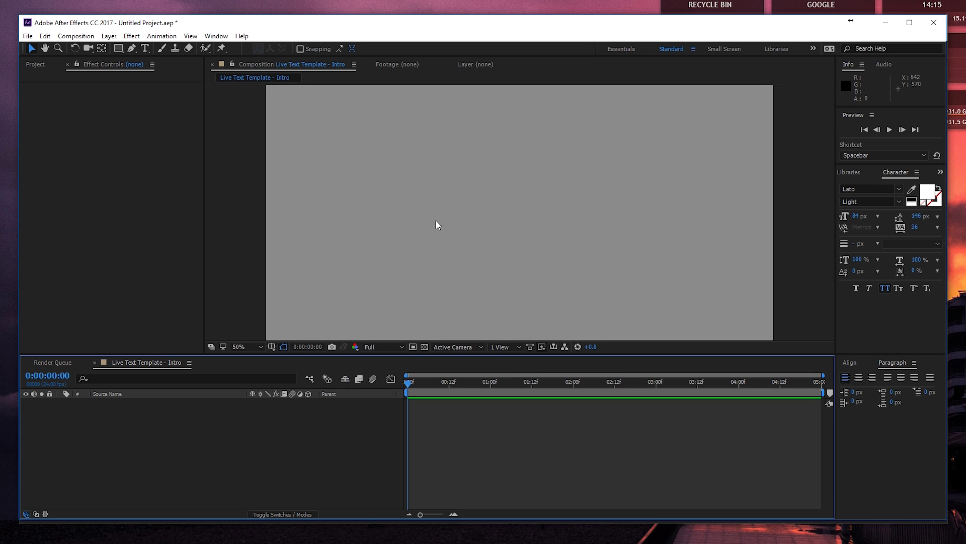
- Add a full-frame solid layer named "Fractal Noise" to the composition
{"action": "right_click", "coordinate": [229, 436]}
{"action": "mouse_move", "coordinate": [236, 439]}
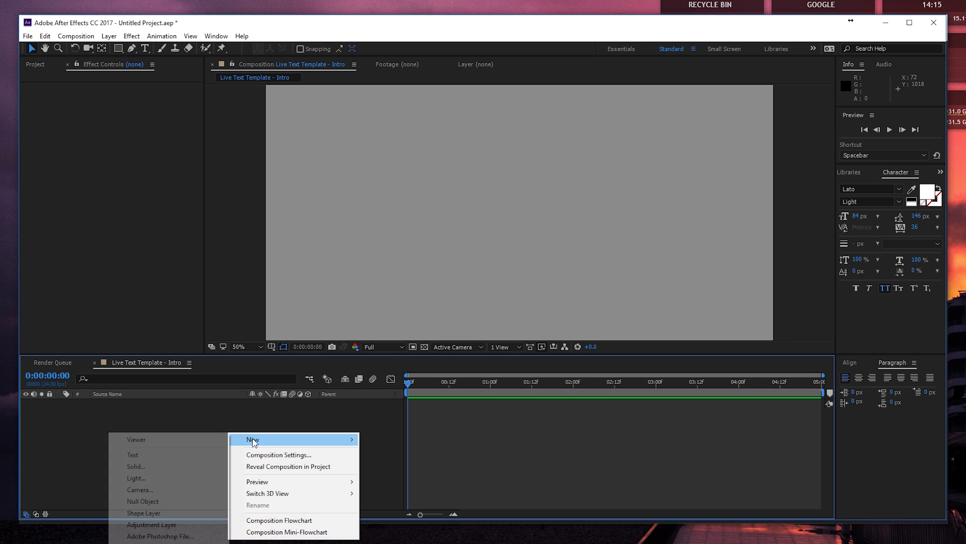
{"action": "left_click", "coordinate": [181, 468]}
{"action": "type", "text": "Frac"}
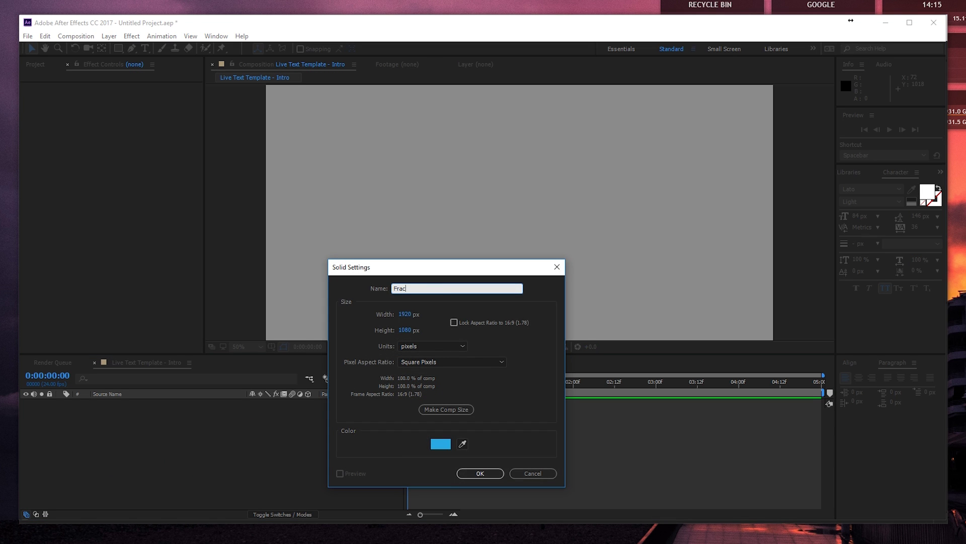
{"action": "type", "text": "tal Noise"}
{"action": "key", "text": "Return"}
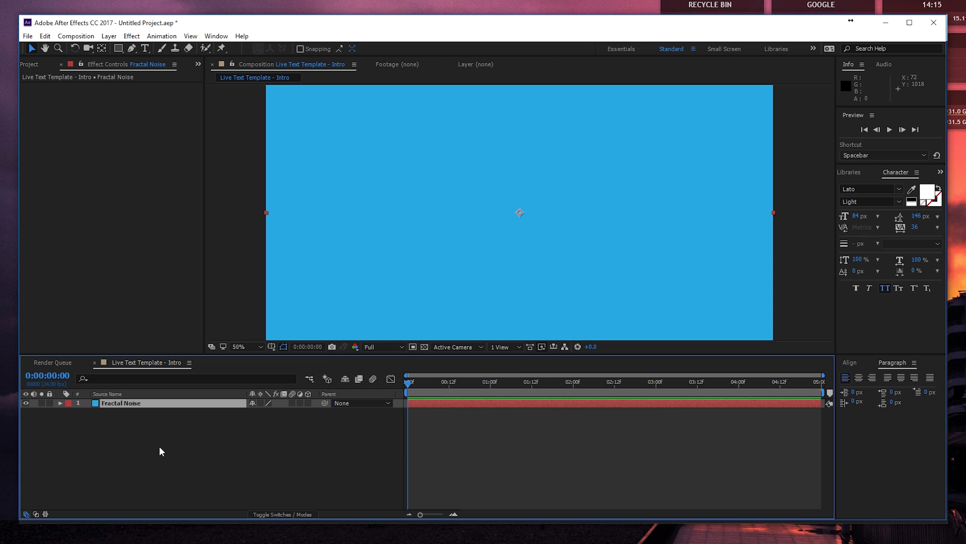
- Apply the Fractal Noise effect to the solid and set its Fractal Type to Dynamic Progressive
{"action": "left_click", "coordinate": [131, 36]}
{"action": "mouse_move", "coordinate": [71, 238]}
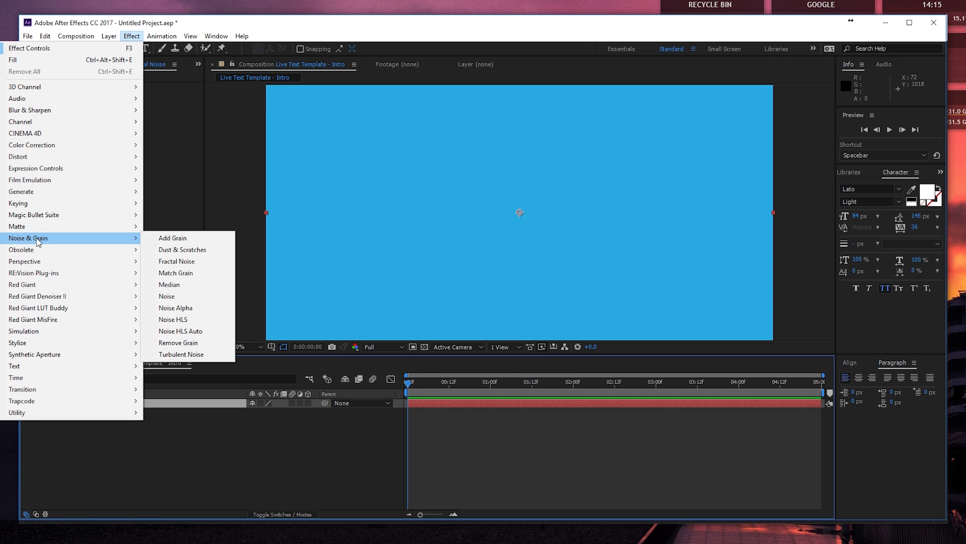
{"action": "left_click", "coordinate": [203, 260]}
{"action": "left_click", "coordinate": [160, 96]}
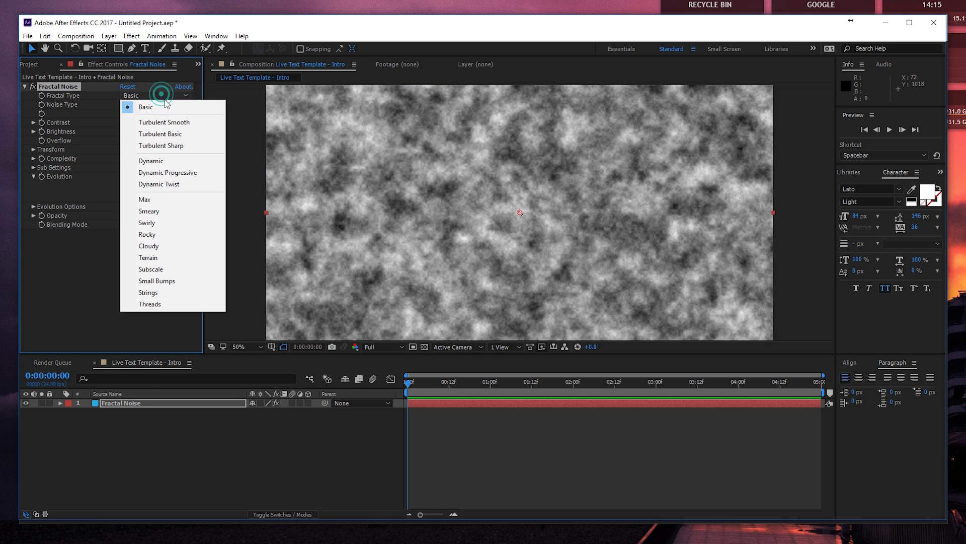
{"action": "left_click", "coordinate": [183, 177]}
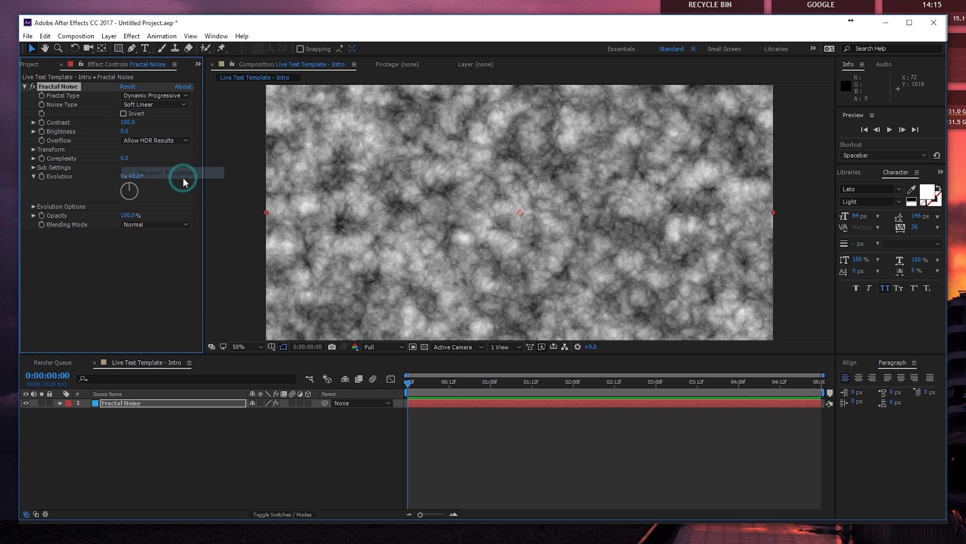
- Animate the Fractal Noise Evolution with the expression time*200
{"action": "left_click", "coordinate": [42, 176], "text": "alt"}
{"action": "type", "text": "tim"}
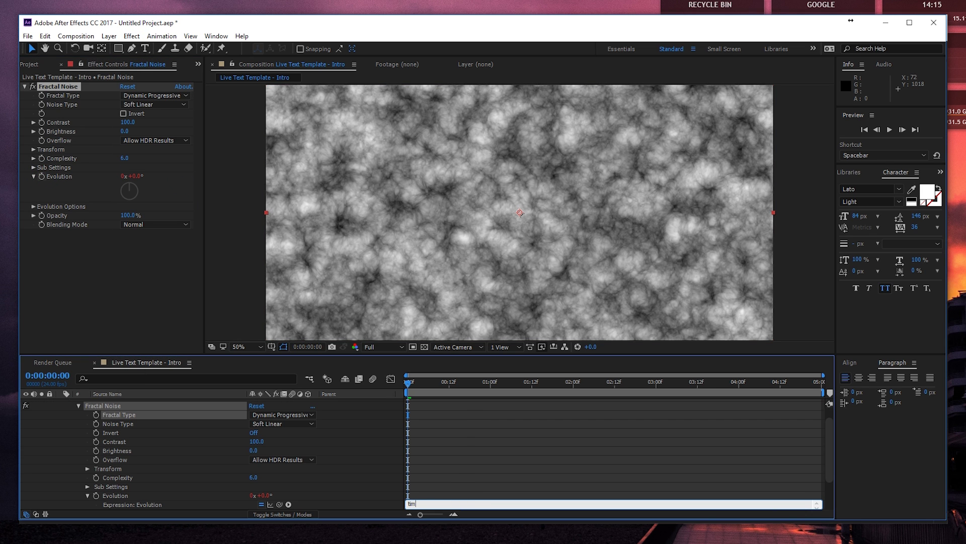
{"action": "type", "text": "e*200"}
{"action": "key", "text": "KP_Enter"}
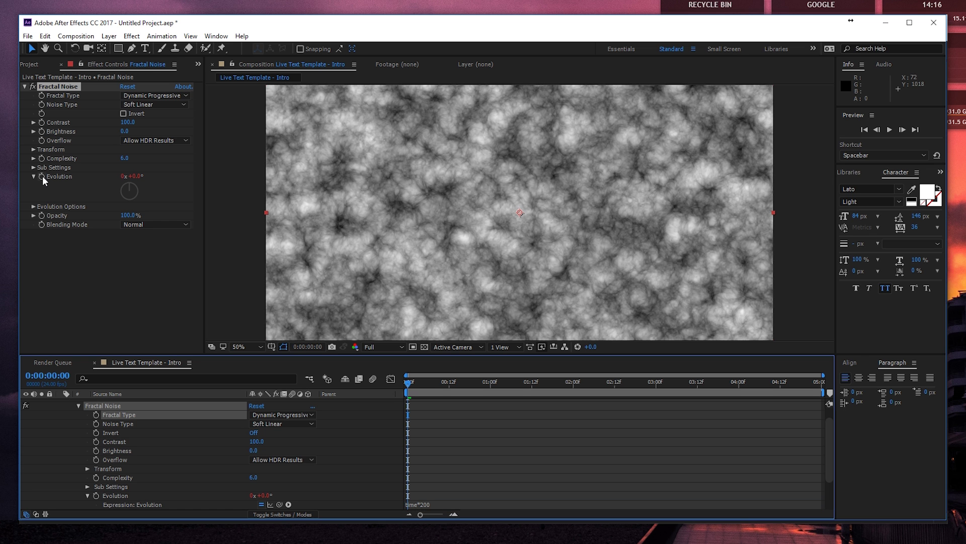
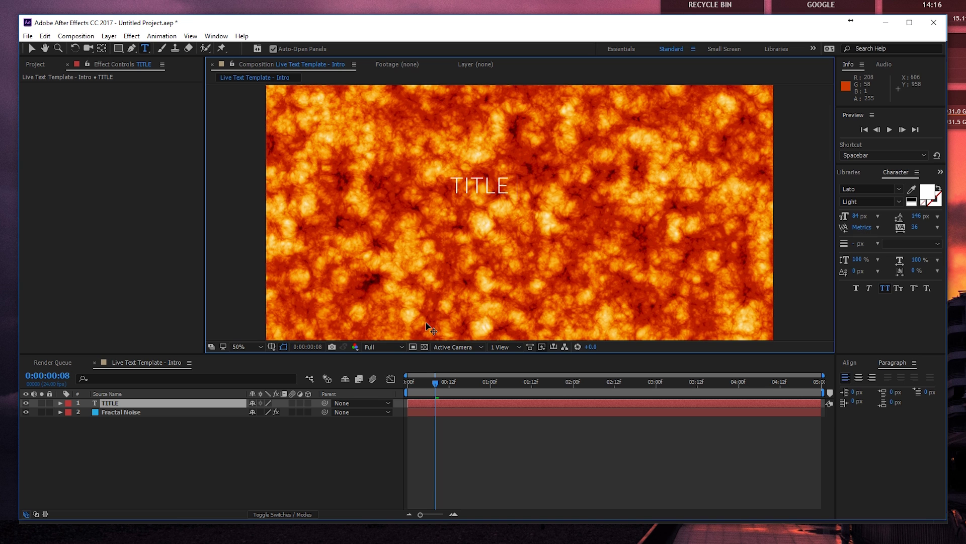
- Complete the title text as "TITLE of the video" and set its Lato font style to Black Italic
{"action": "type", "text": "the video"}
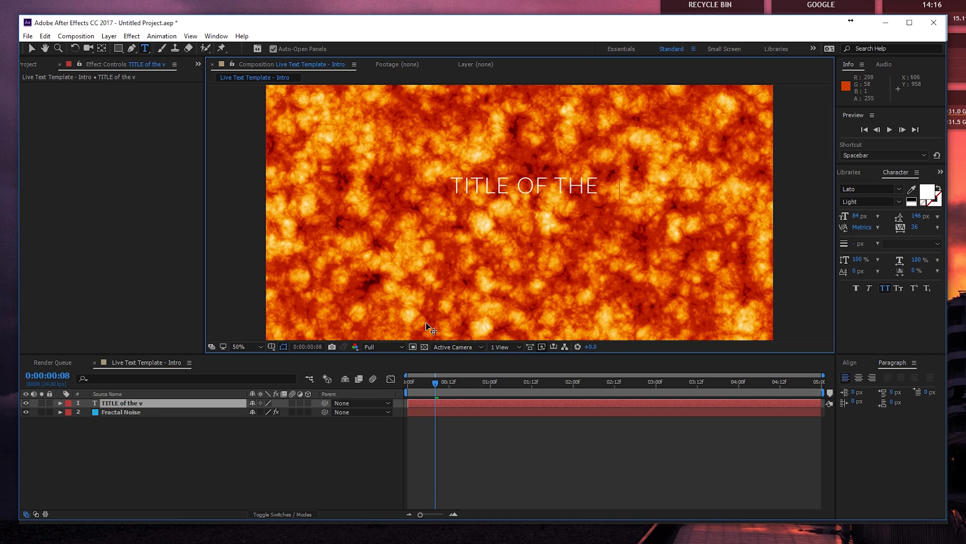
{"action": "key", "text": "ctrl+a"}
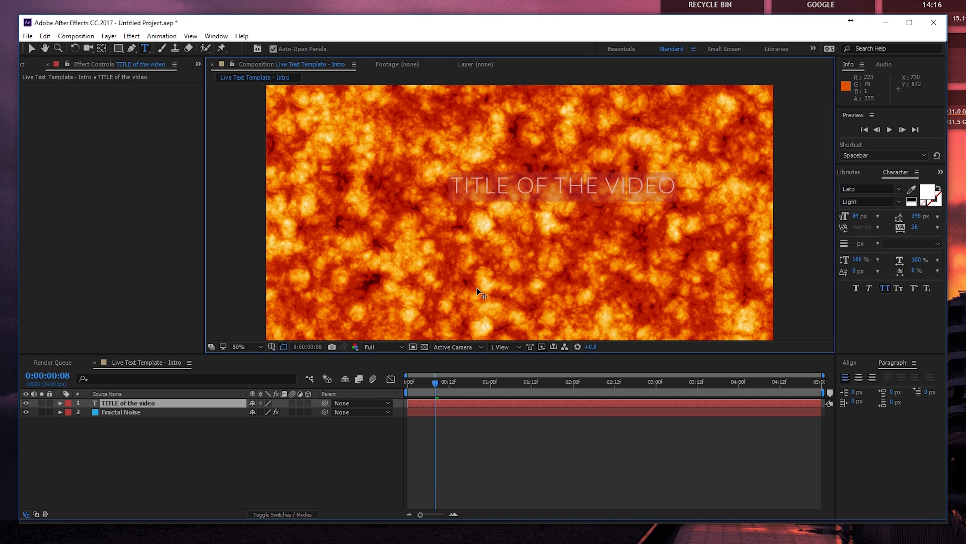
{"action": "left_click", "coordinate": [896, 202]}
{"action": "left_click", "coordinate": [866, 343]}
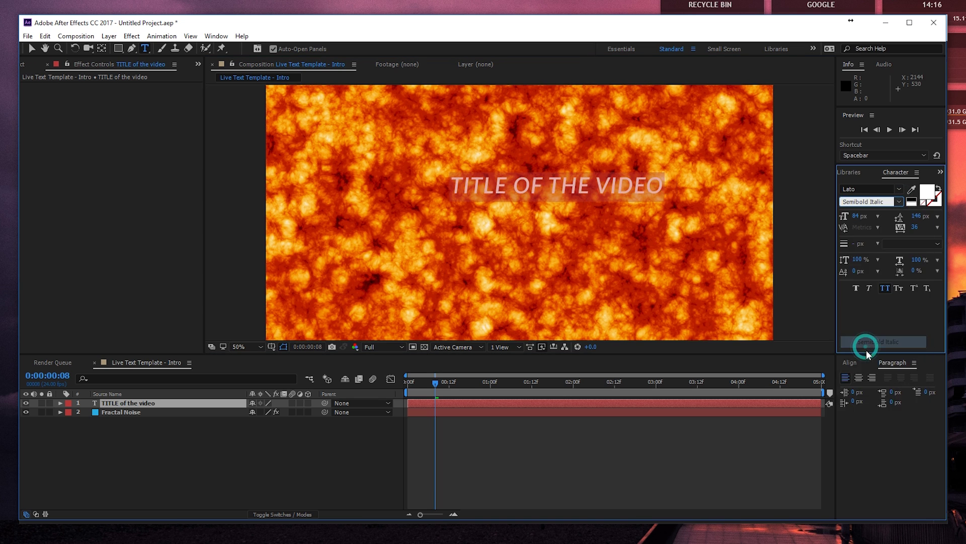
{"action": "left_click", "coordinate": [899, 202]}
{"action": "left_click", "coordinate": [866, 410]}
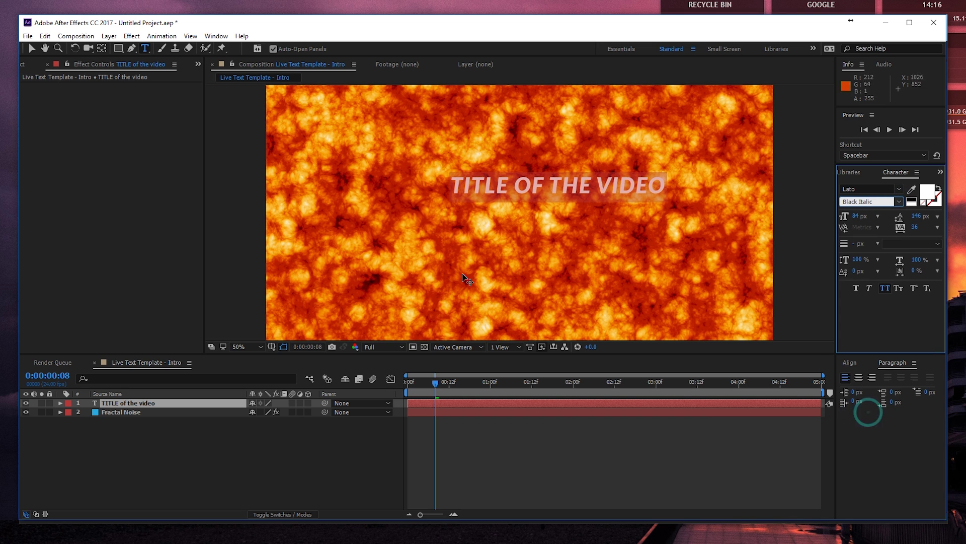
- Enlarge the title text to 134 px and centre it in the composition
{"action": "left_click", "coordinate": [31, 49]}
{"action": "left_click_drag", "start_coordinate": [558, 185], "coordinate": [459, 230]}
{"action": "left_click_drag", "start_coordinate": [854, 216], "coordinate": [878, 217]}
{"action": "left_click_drag", "start_coordinate": [528, 227], "coordinate": [533, 213]}
{"action": "left_click", "coordinate": [851, 363]}
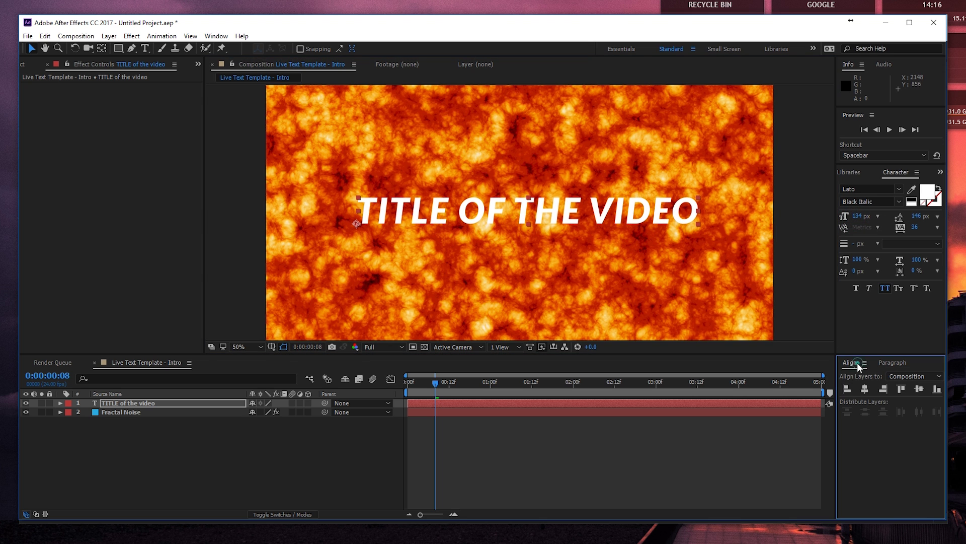
{"action": "left_click", "coordinate": [863, 388]}
- Apply the Fill effect to the title layer and set its fill colour to black
{"action": "left_click", "coordinate": [141, 403]}
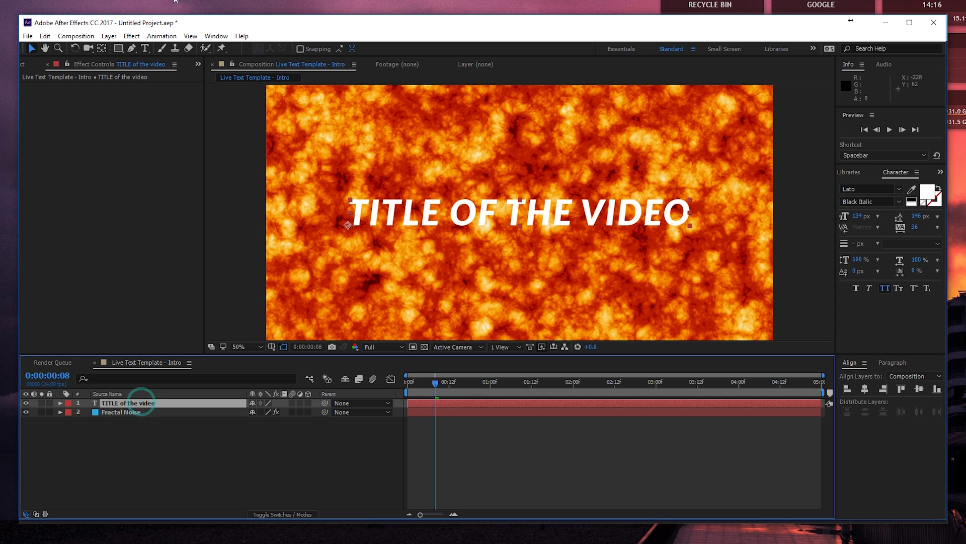
{"action": "left_click", "coordinate": [131, 36]}
{"action": "mouse_move", "coordinate": [35, 193]}
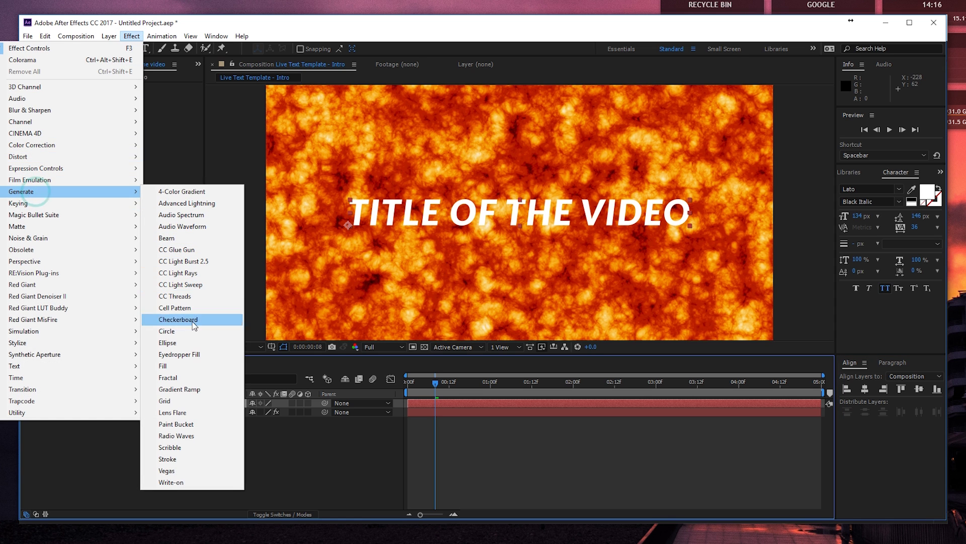
{"action": "left_click", "coordinate": [163, 366]}
{"action": "left_click", "coordinate": [126, 113]}
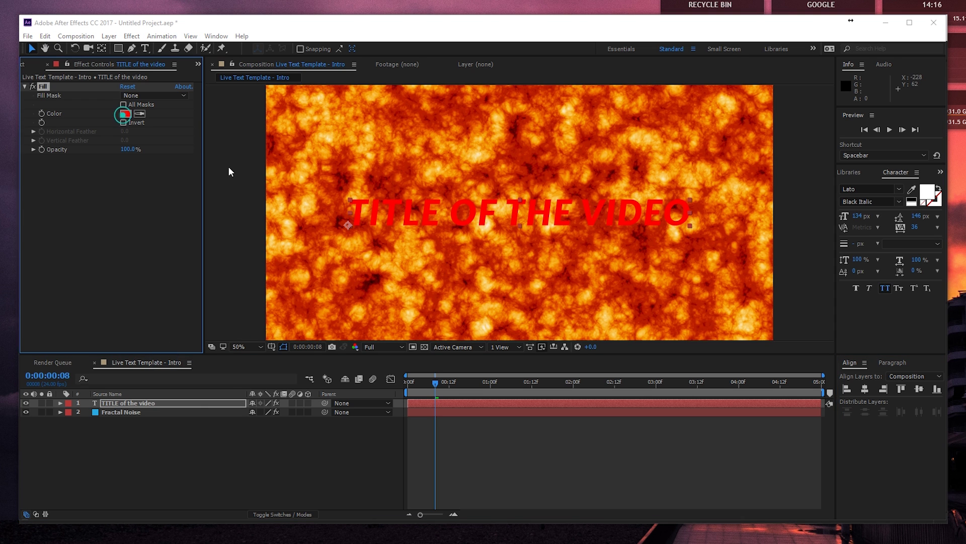
{"action": "left_click_drag", "start_coordinate": [636, 269], "coordinate": [610, 332]}
{"action": "left_click", "coordinate": [844, 196]}
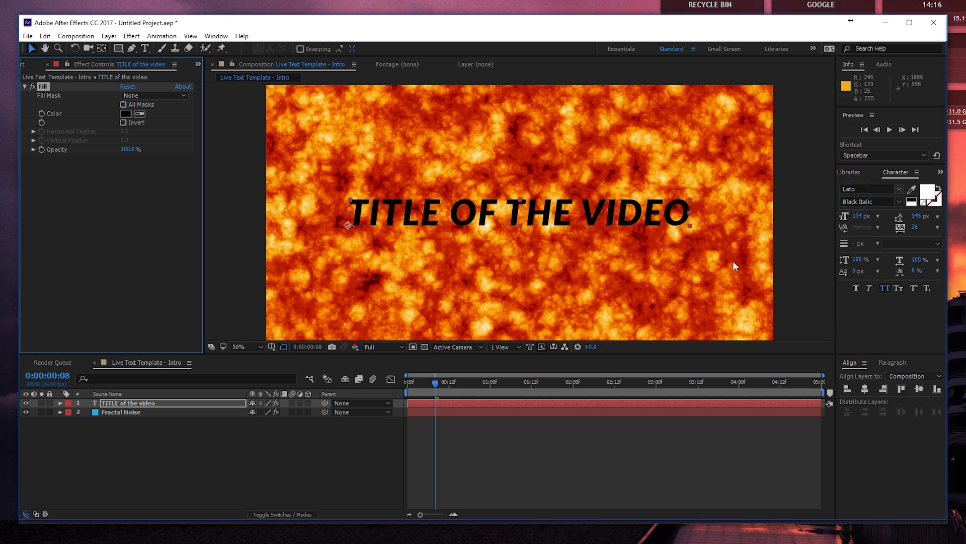
- Search the effects and presets for "text"
{"action": "left_click", "coordinate": [849, 172]}
{"action": "key", "text": "ctrl+5"}
{"action": "left_click", "coordinate": [881, 185]}
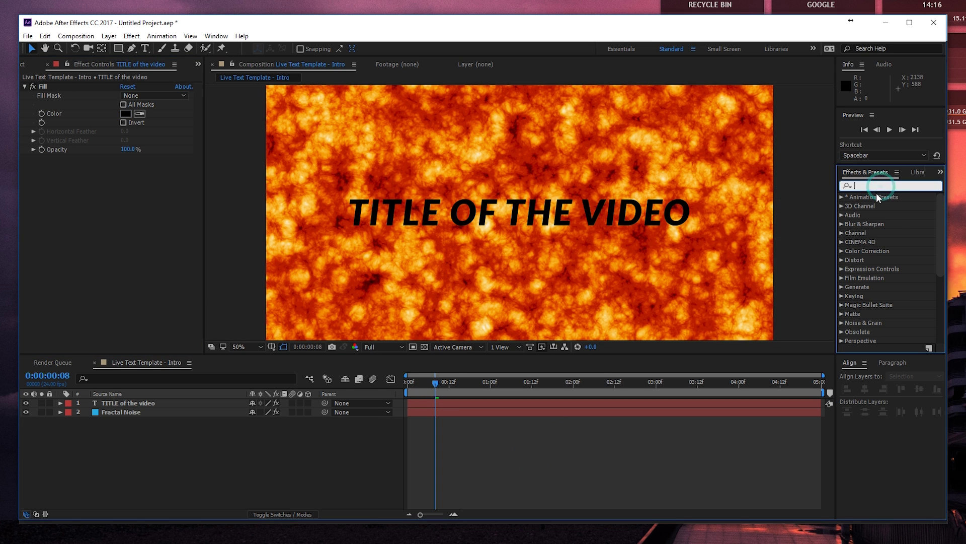
{"action": "type", "text": "text"}
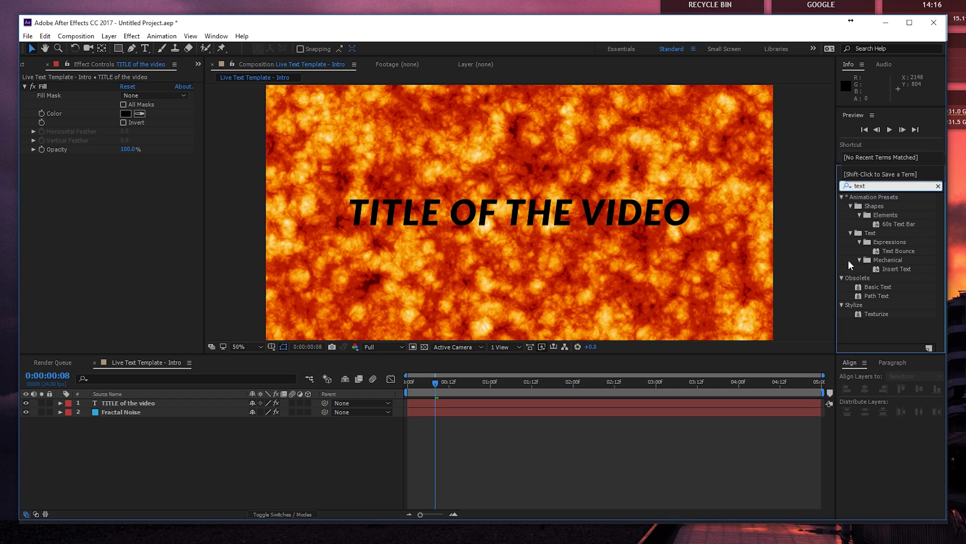
{"action": "key", "text": "Return"}
- Apply the Drop In By Character preset from the Animate In text presets to the title layer and scrub to 0:00:02:01
{"action": "scroll", "coordinate": [851, 233], "scroll_direction": "down", "scroll_amount": 2}
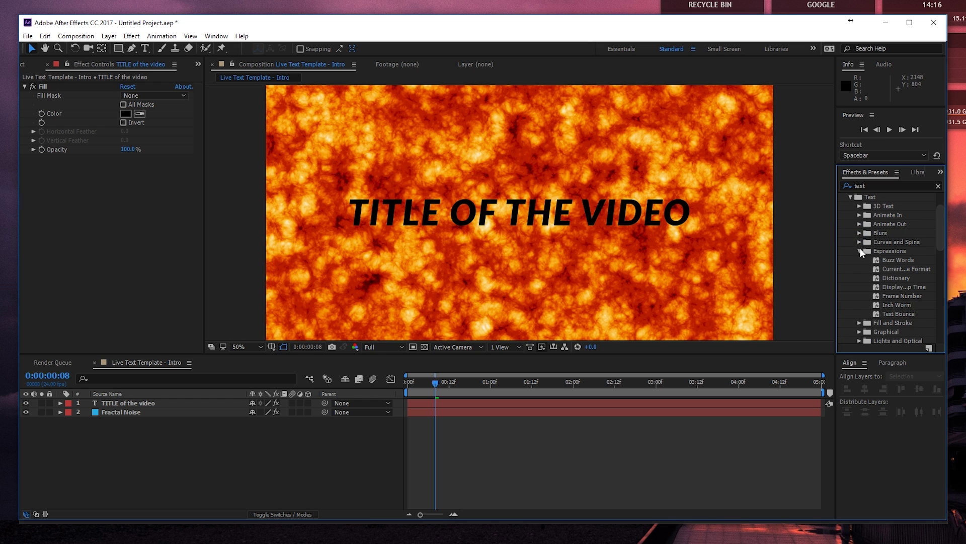
{"action": "left_click", "coordinate": [861, 249]}
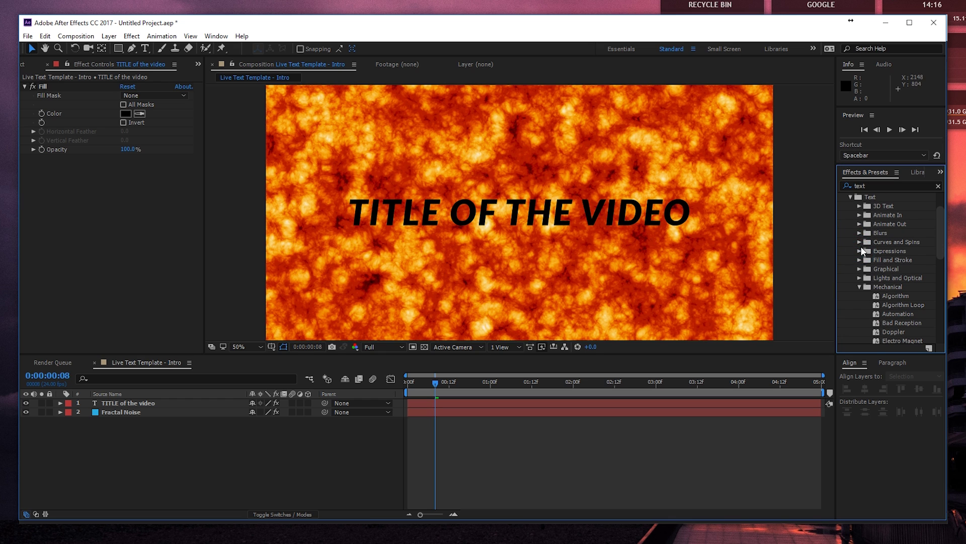
{"action": "left_click", "coordinate": [859, 215]}
{"action": "scroll", "coordinate": [886, 231], "scroll_direction": "down", "scroll_amount": 1}
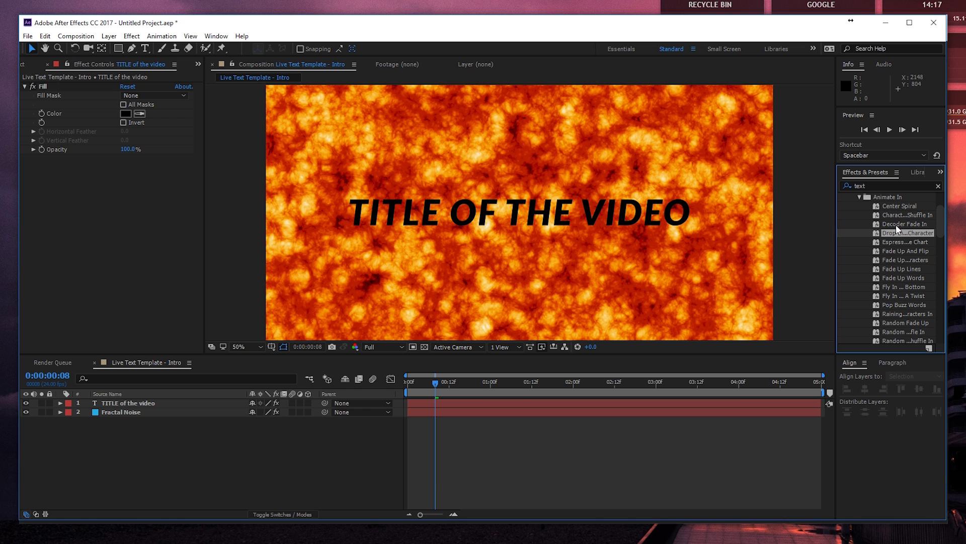
{"action": "left_click_drag", "start_coordinate": [898, 233], "coordinate": [152, 410]}
{"action": "left_click_drag", "start_coordinate": [436, 382], "coordinate": [574, 392]}
- Create a solid named Matte above the title layer and shrink its height to a narrow band around the title's resting line
{"action": "left_click", "coordinate": [529, 403]}
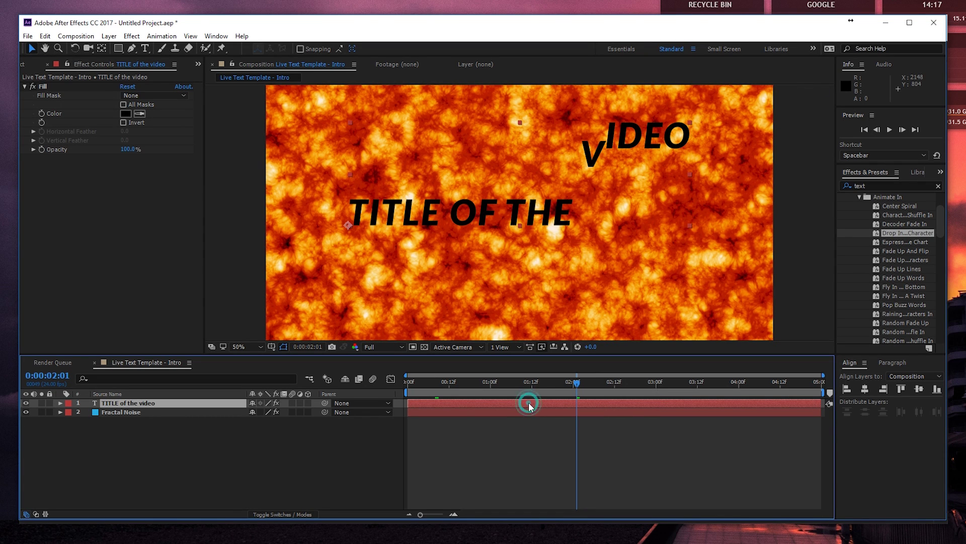
{"action": "right_click", "coordinate": [157, 443]}
{"action": "mouse_move", "coordinate": [169, 442]}
{"action": "left_click", "coordinate": [96, 472]}
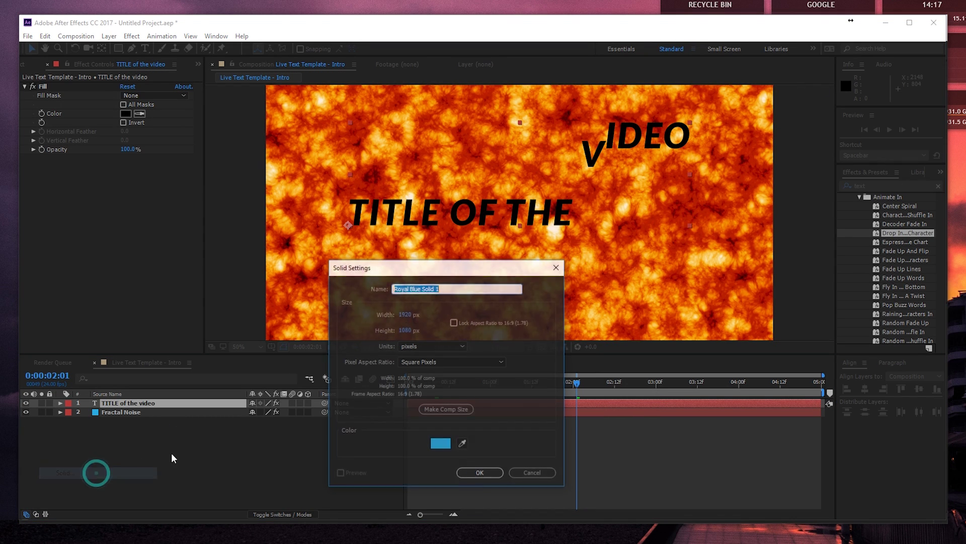
{"action": "type", "text": "Matte"}
{"action": "key", "text": "Return"}
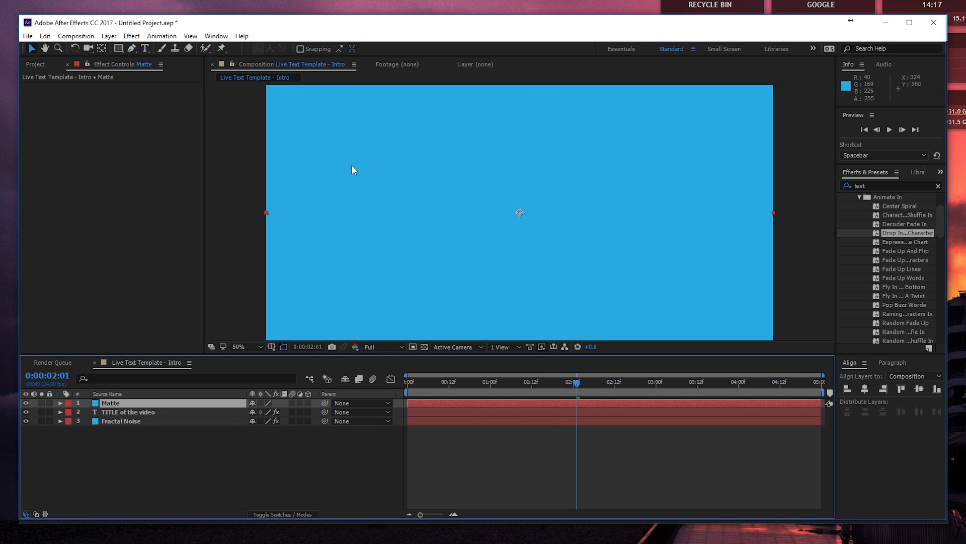
{"action": "left_click_drag", "start_coordinate": [518, 139], "coordinate": [527, 201]}
{"action": "key", "text": "period"}
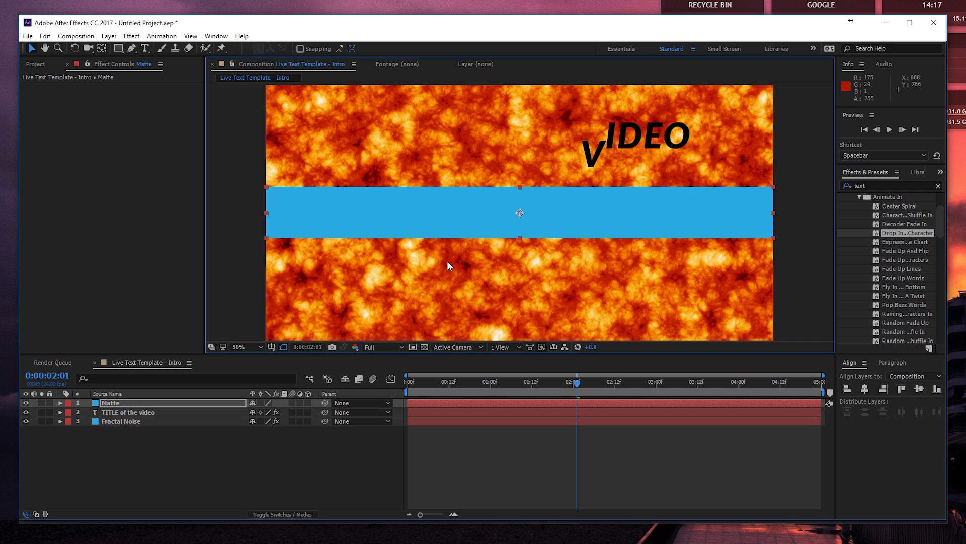
- Set the title layer's track matte to Alpha Matte "Matte"
{"action": "left_click", "coordinate": [199, 411]}
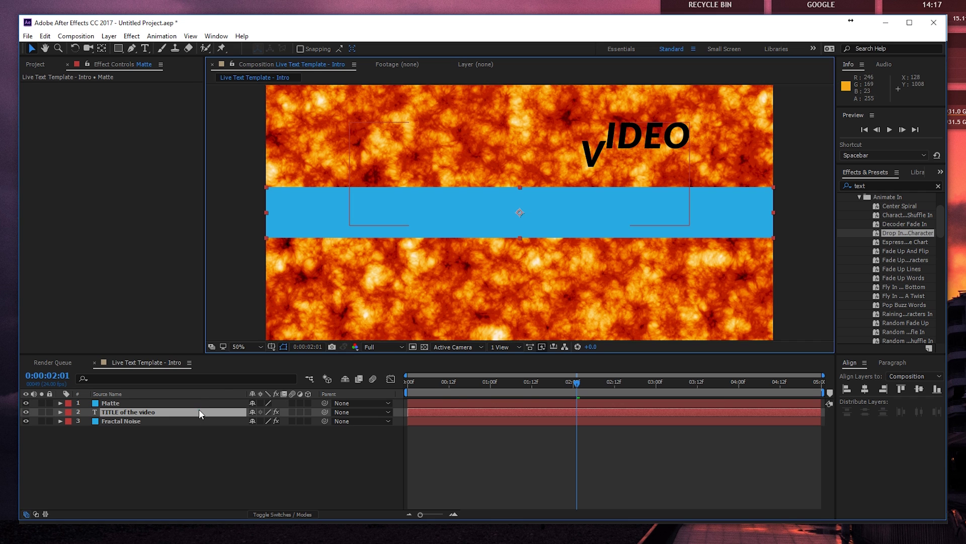
{"action": "left_click", "coordinate": [279, 511]}
{"action": "left_click", "coordinate": [323, 413]}
{"action": "left_click", "coordinate": [332, 439]}
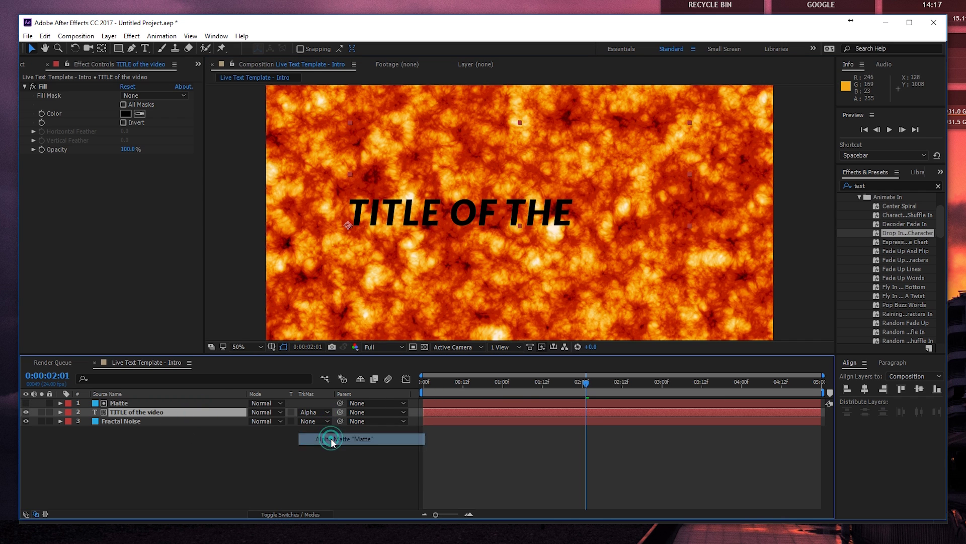
{"action": "left_click", "coordinate": [306, 456]}
- Play back the masked title drop-in animation, including from 0:00:00:08
{"action": "key", "text": "space"}
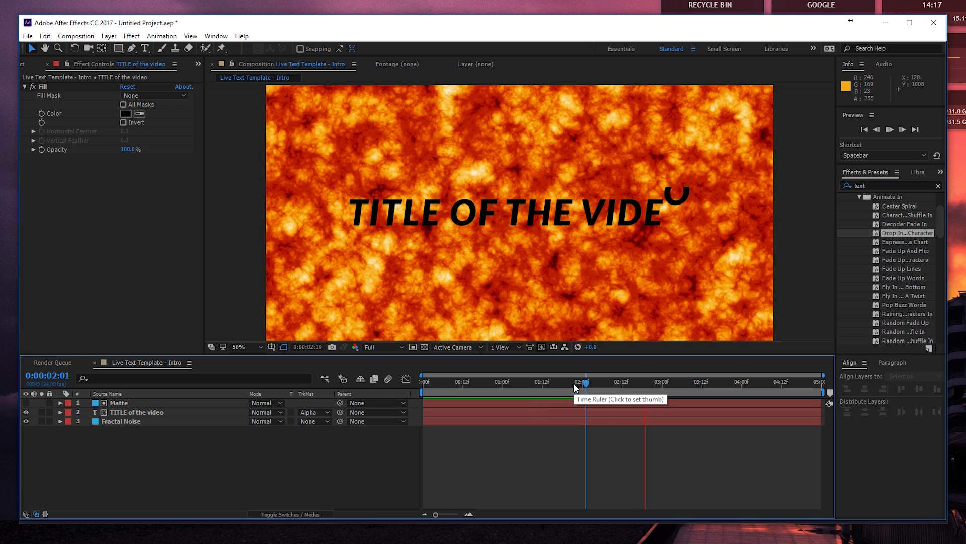
{"action": "left_click_drag", "start_coordinate": [591, 380], "coordinate": [449, 385]}
{"action": "key", "text": "space"}
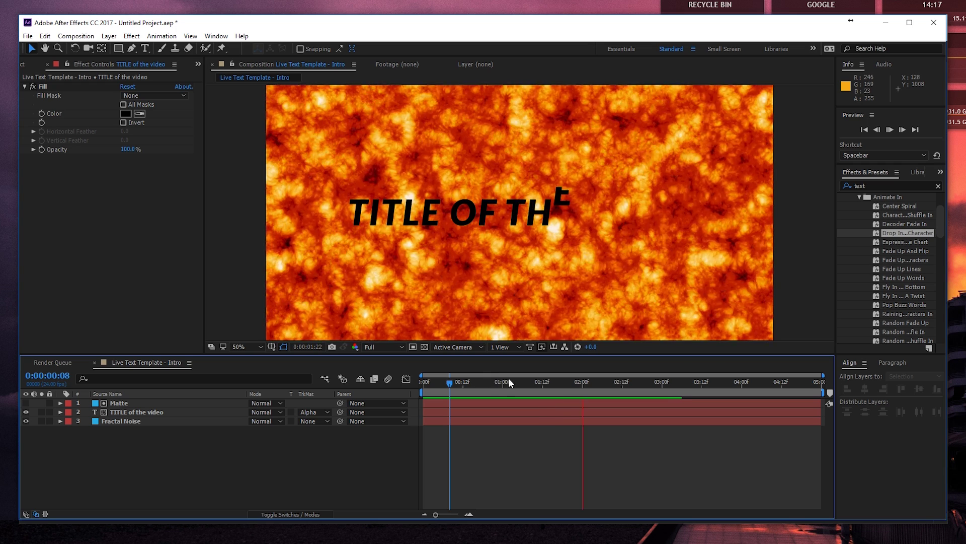
{"action": "left_click", "coordinate": [563, 384]}
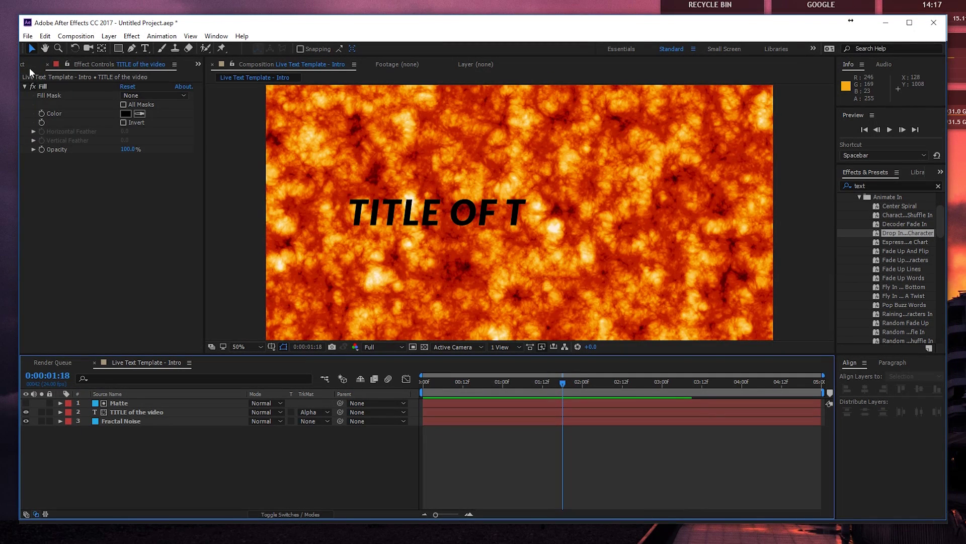
- Start exporting the Live Text Template - Intro composition as a text template, saving the project as "Live Text Template"
{"action": "left_click", "coordinate": [23, 65]}
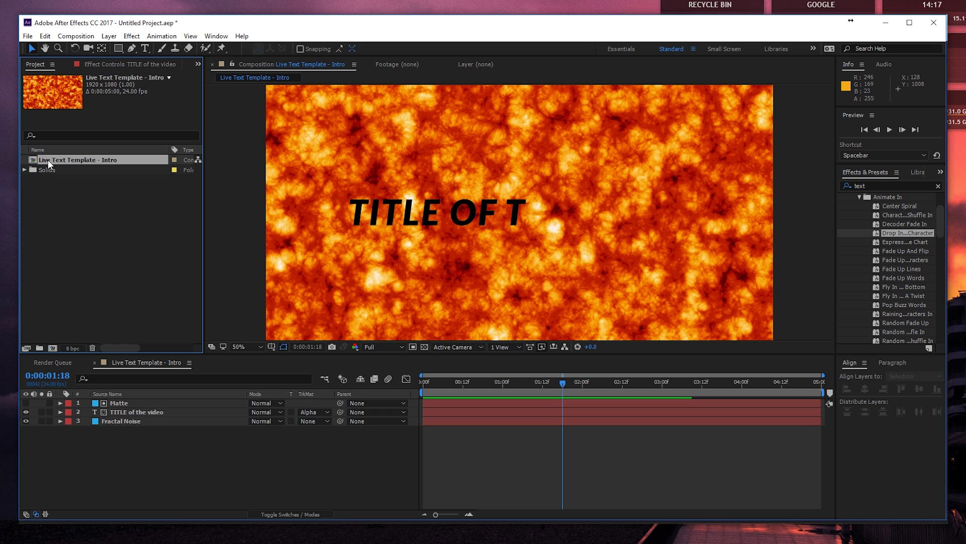
{"action": "left_click", "coordinate": [82, 197]}
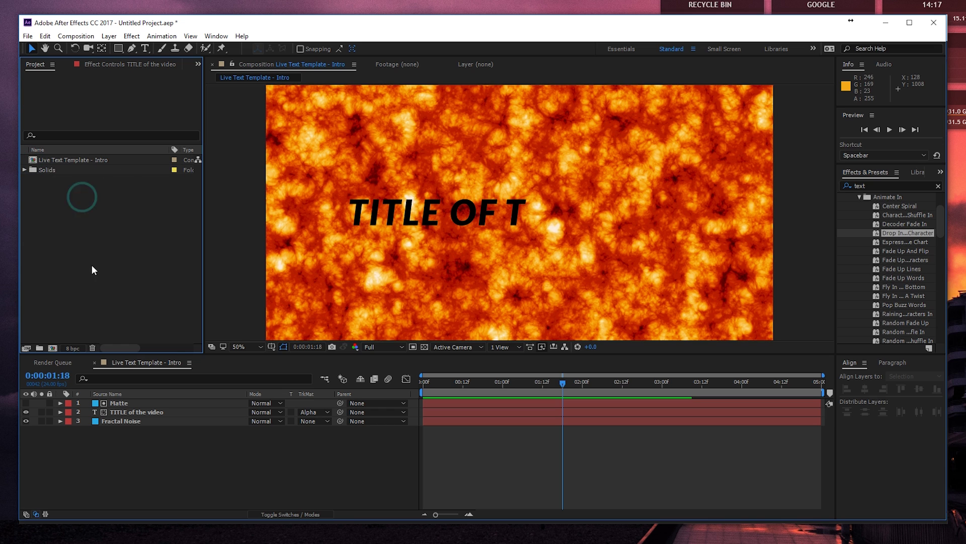
{"action": "left_click", "coordinate": [93, 161]}
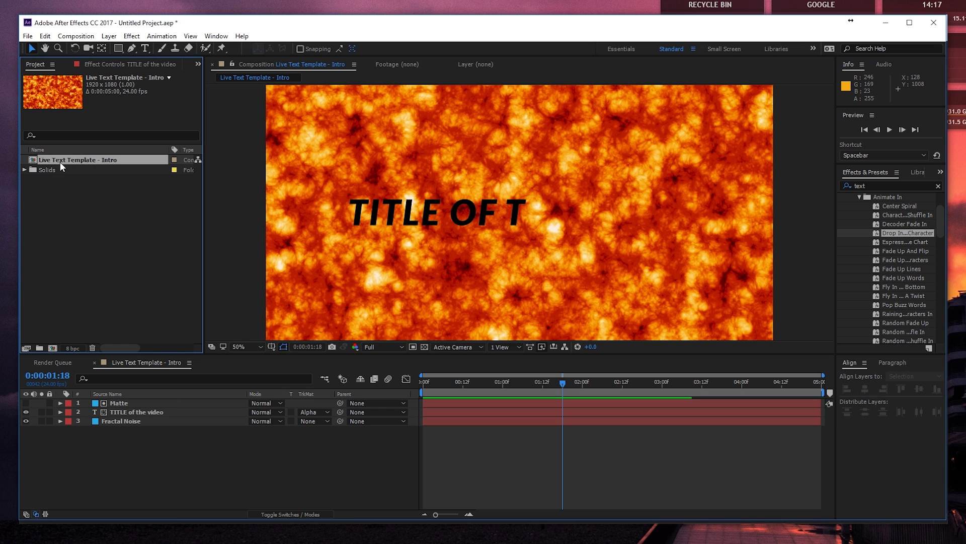
{"action": "left_click", "coordinate": [28, 36]}
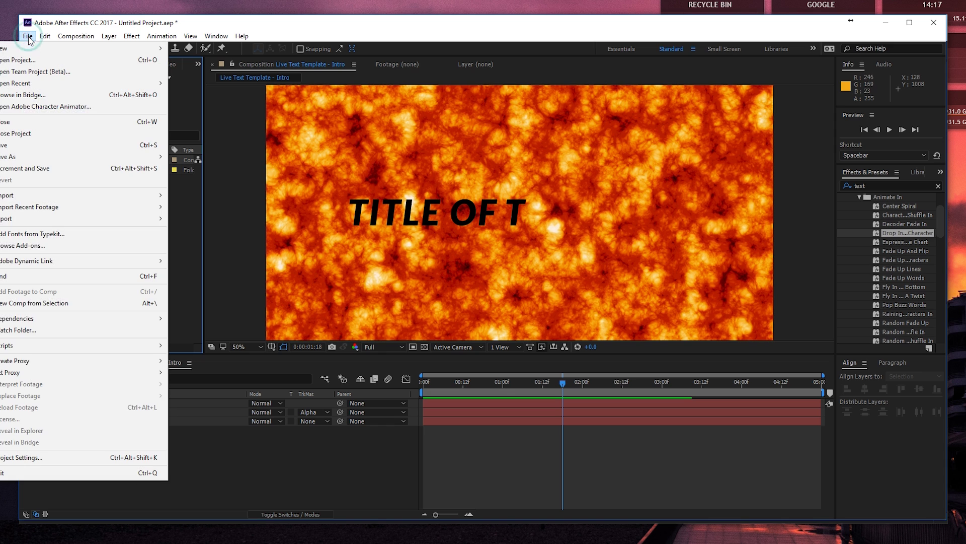
{"action": "mouse_move", "coordinate": [30, 219]}
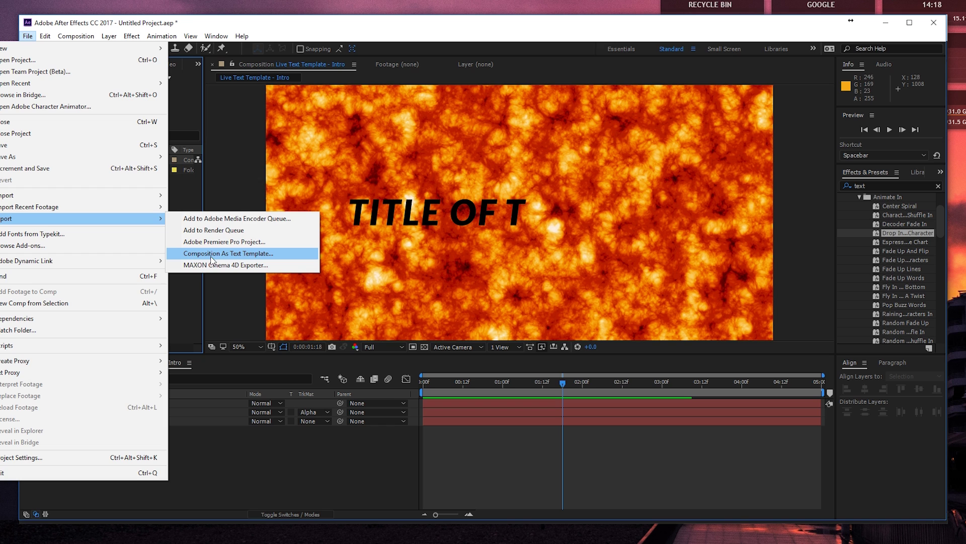
{"action": "left_click", "coordinate": [278, 255]}
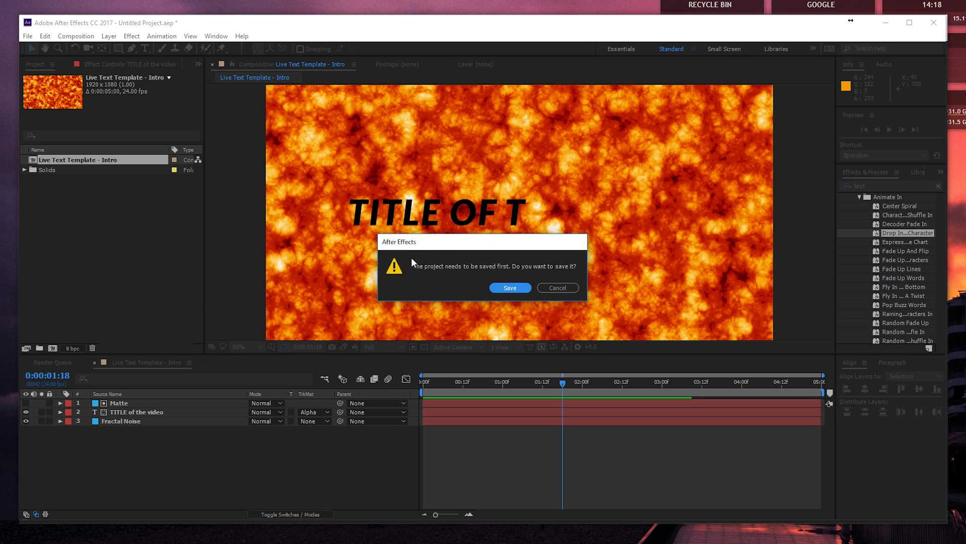
{"action": "left_click", "coordinate": [519, 286]}
{"action": "type", "text": "Live Text Template"}
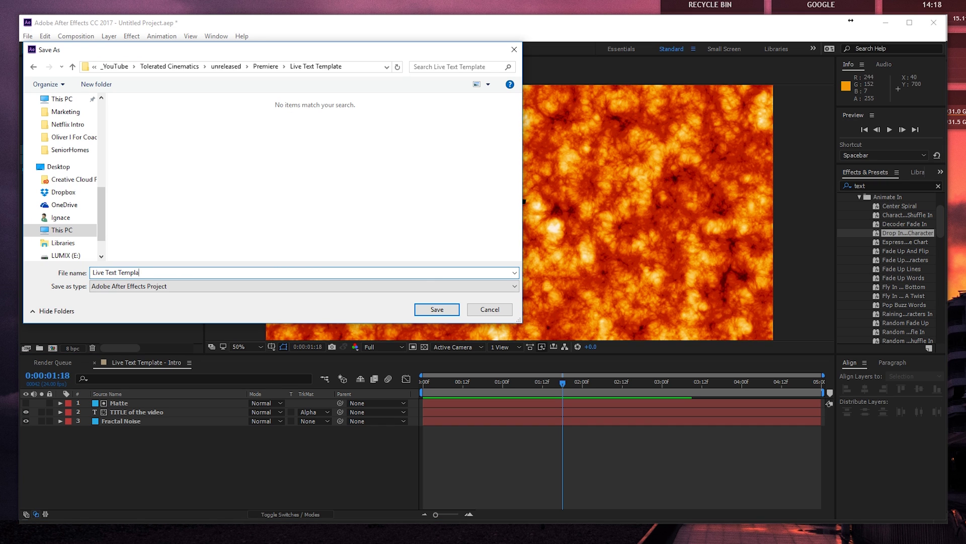
{"action": "left_click", "coordinate": [437, 310]}
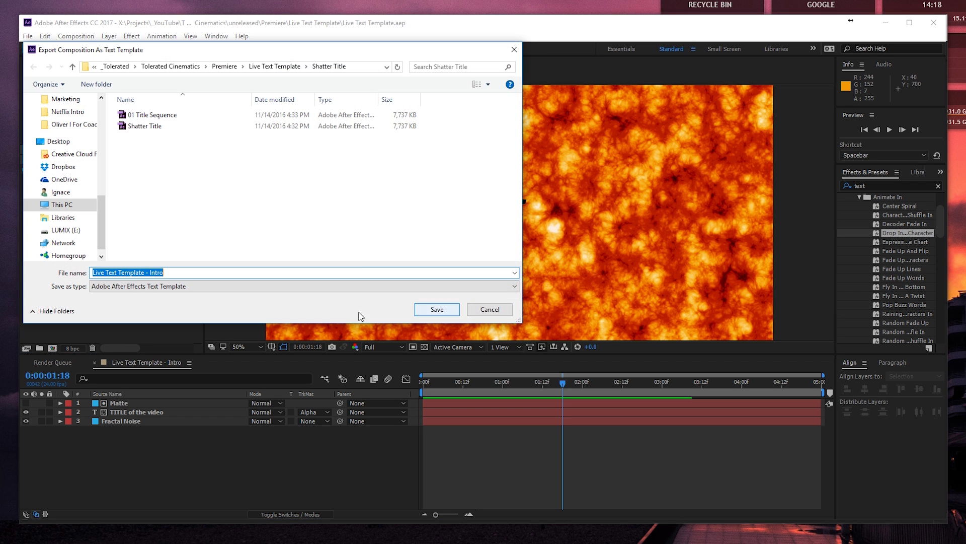
- Save the exported text template as "Live Text Template - Intro" in the unreleased Premiere project's Live Text Template folder
{"action": "left_click_drag", "start_coordinate": [331, 50], "coordinate": [550, 74]}
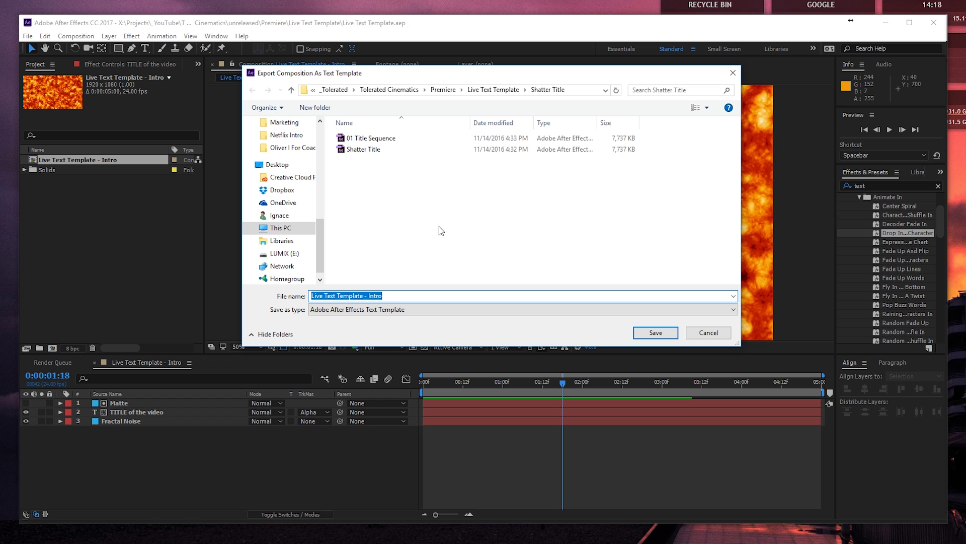
{"action": "left_click", "coordinate": [413, 296]}
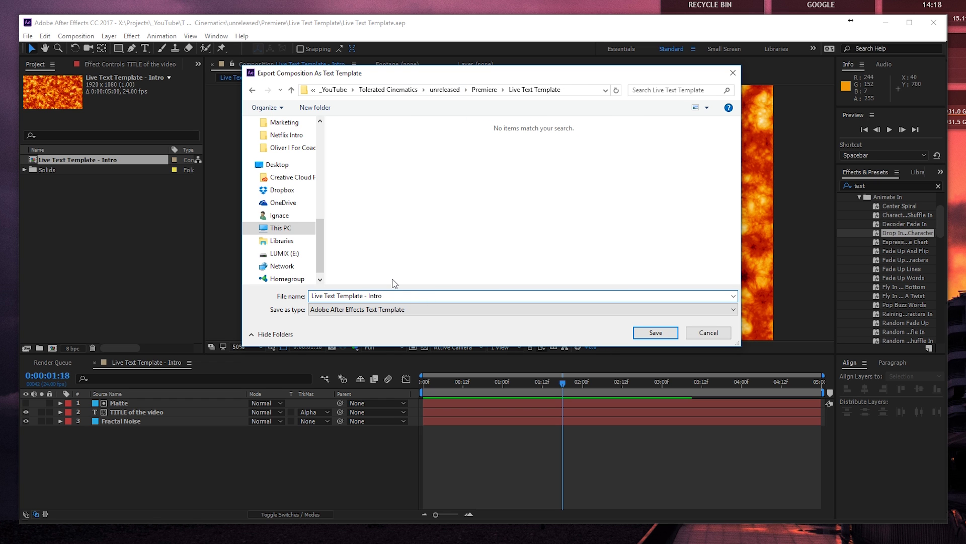
{"action": "key", "text": "Return"}
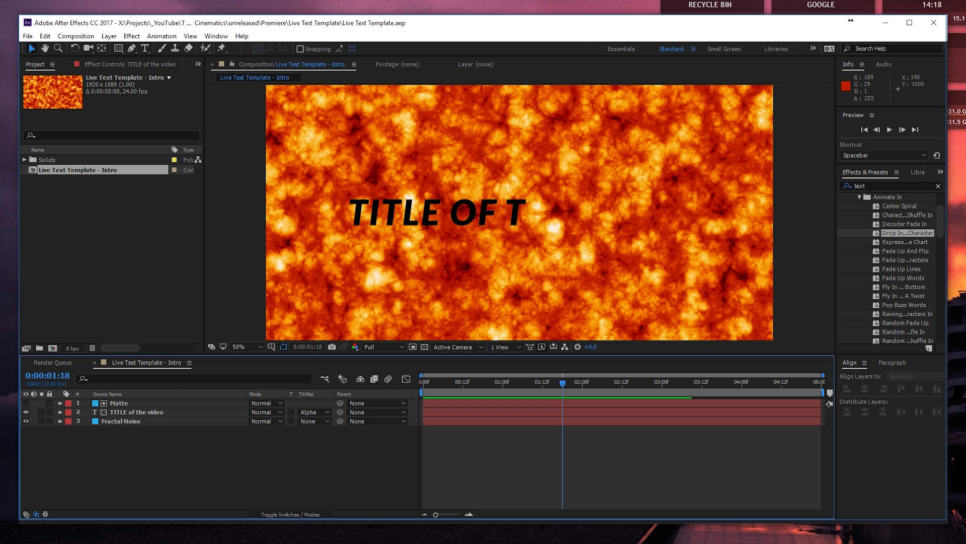
- Switch to Premiere Pro and import the Live Text Template - Intro composition from its exported text template file
{"action": "key", "text": "alt+Tab"}
{"action": "right_click", "coordinate": [138, 222]}
{"action": "left_click", "coordinate": [166, 298]}
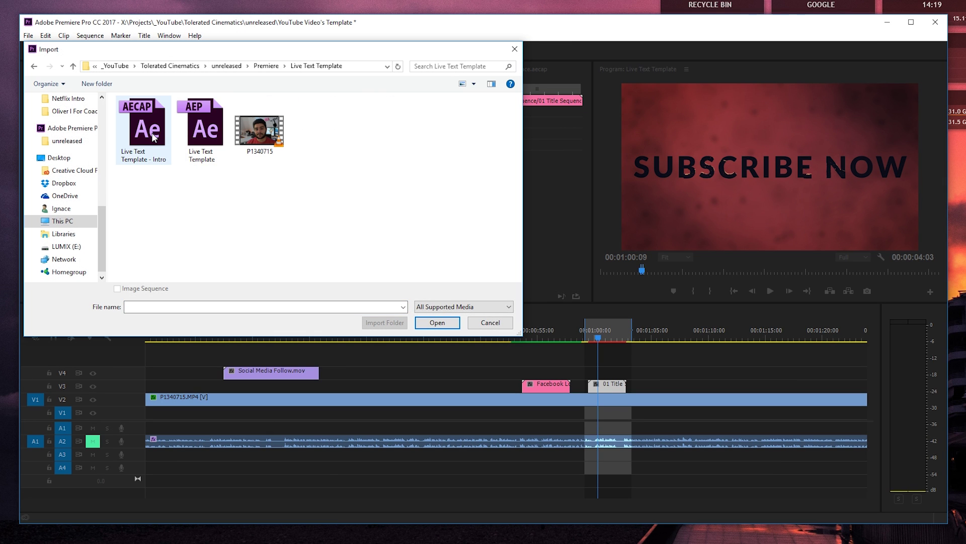
{"action": "left_click", "coordinate": [131, 112]}
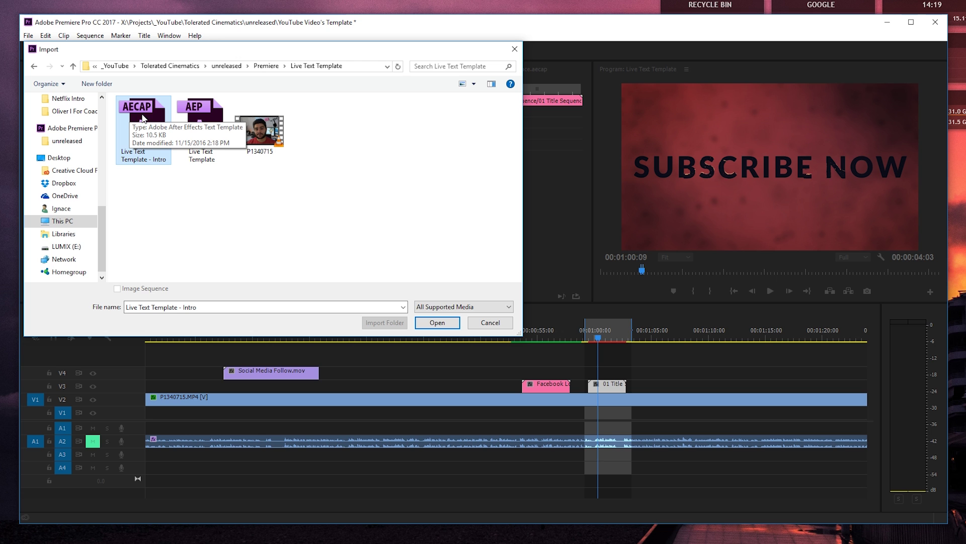
{"action": "left_click", "coordinate": [436, 322]}
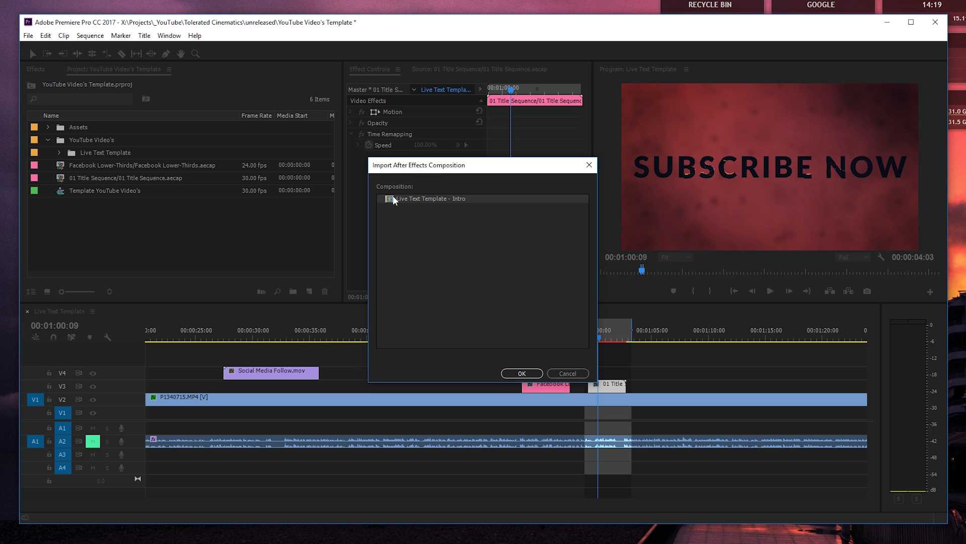
{"action": "left_click", "coordinate": [522, 373]}
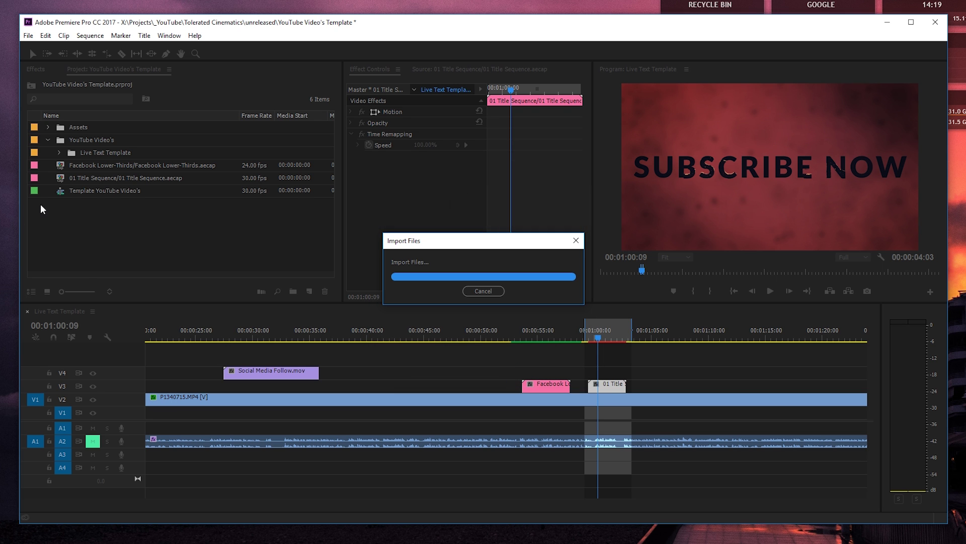
- Set the imported intro template's editable title text to "LIKE THIS VIDEO?" and reopen the template for viewing
{"action": "double_click", "coordinate": [60, 179]}
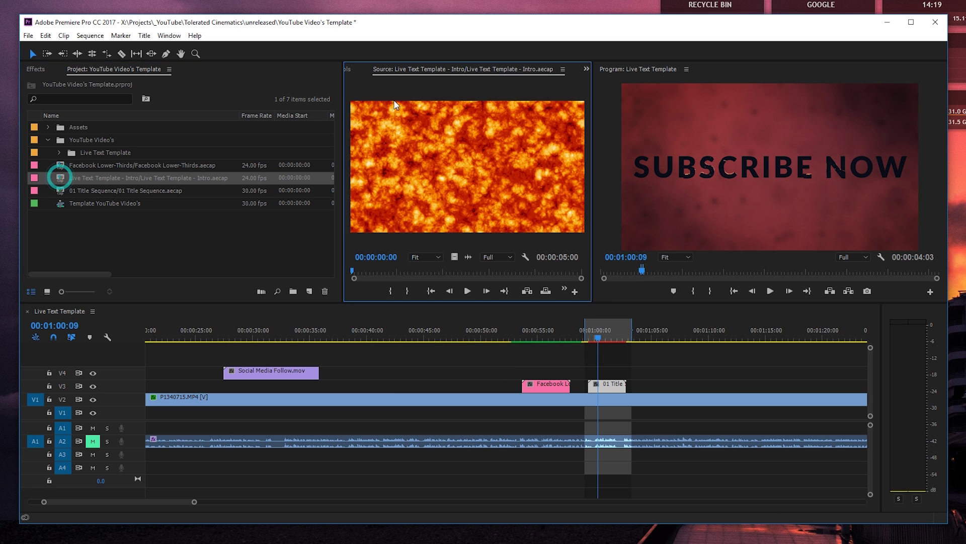
{"action": "left_click", "coordinate": [357, 72]}
{"action": "left_click", "coordinate": [461, 112]}
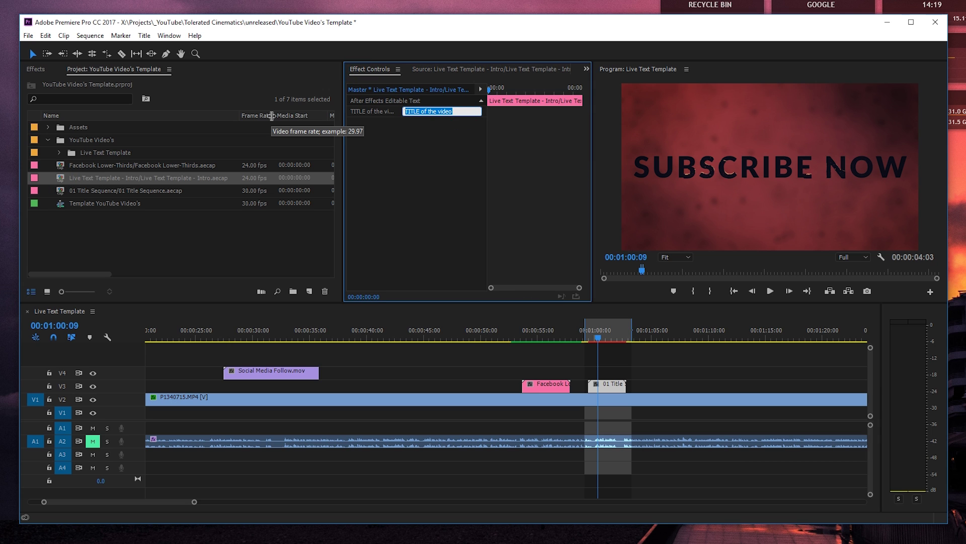
{"action": "type", "text": "LIKE THIS VIDEO?"}
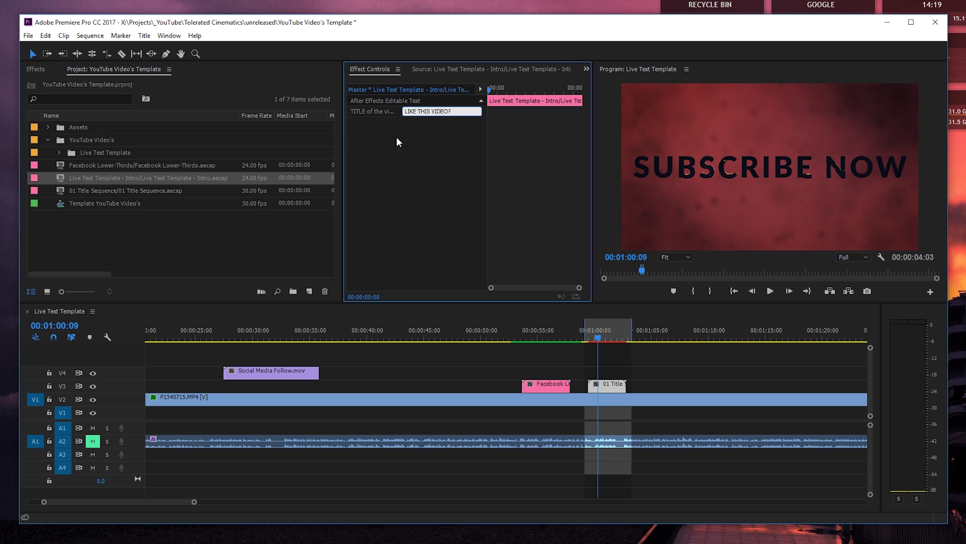
{"action": "key", "text": "Return"}
{"action": "double_click", "coordinate": [60, 178]}
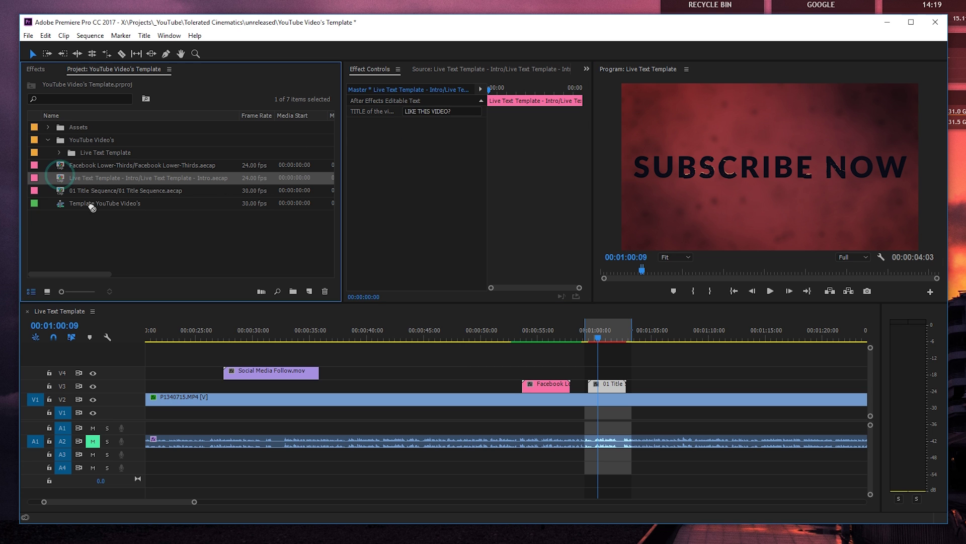